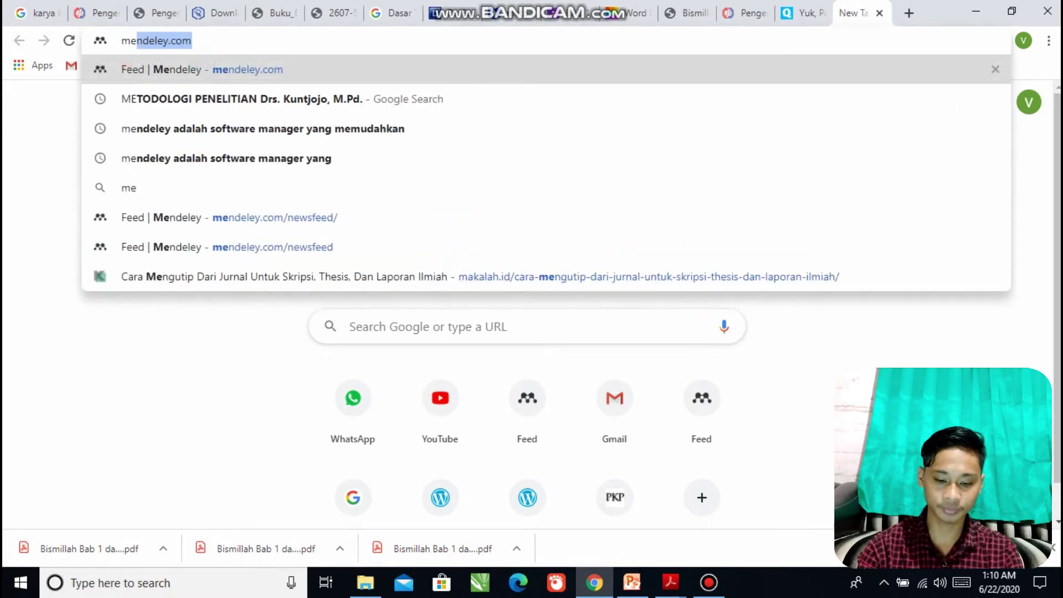
Load mendeley.com and follow the reference manager link to start the Windows installer download.
{"action": "key", "text": "Return"}
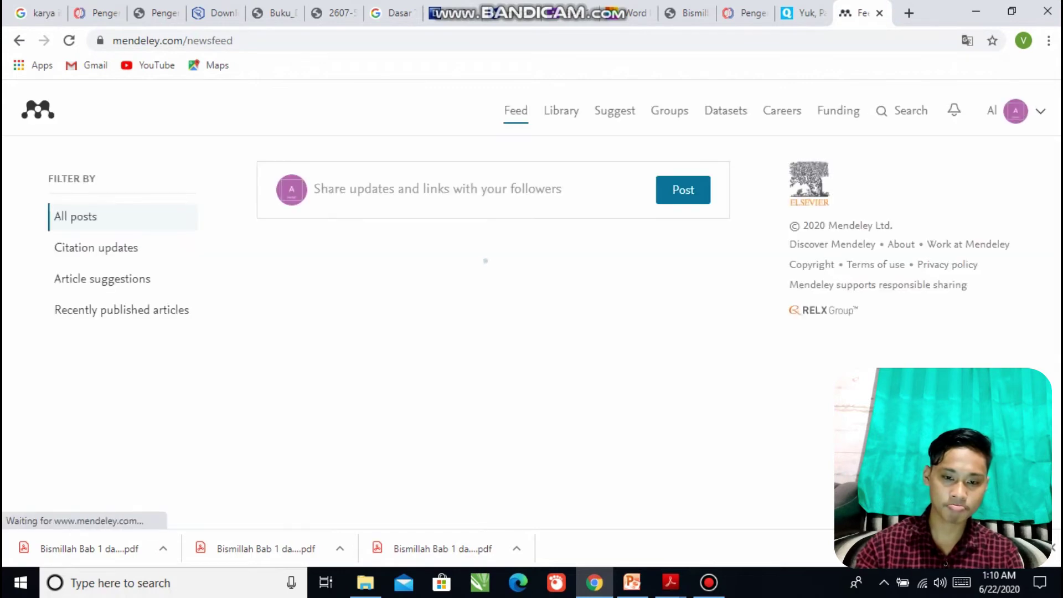
{"action": "scroll", "coordinate": [318, 357], "scroll_direction": "down", "scroll_amount": 5}
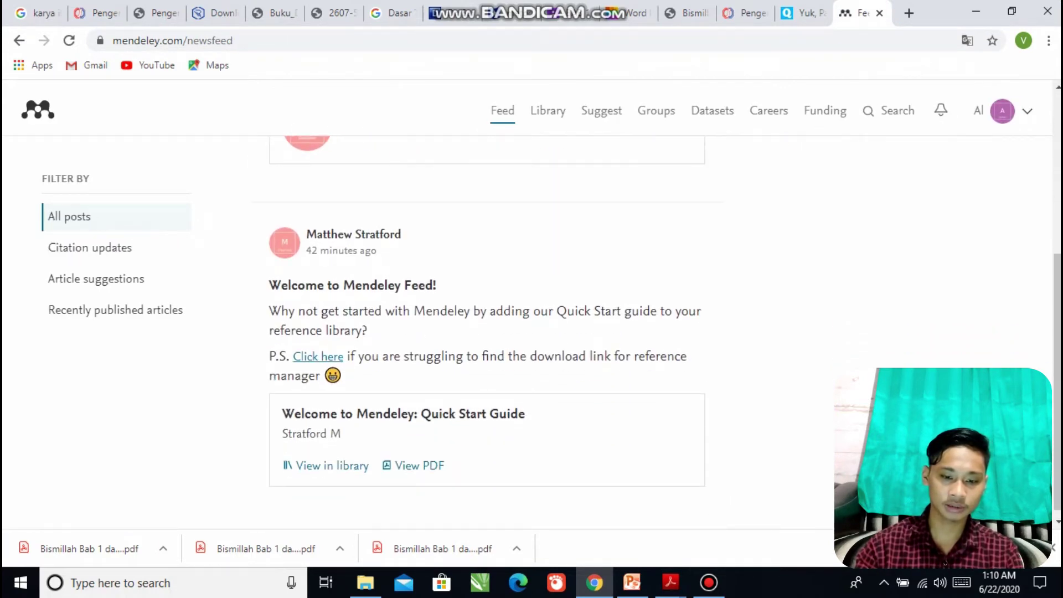
{"action": "left_click", "coordinate": [319, 357]}
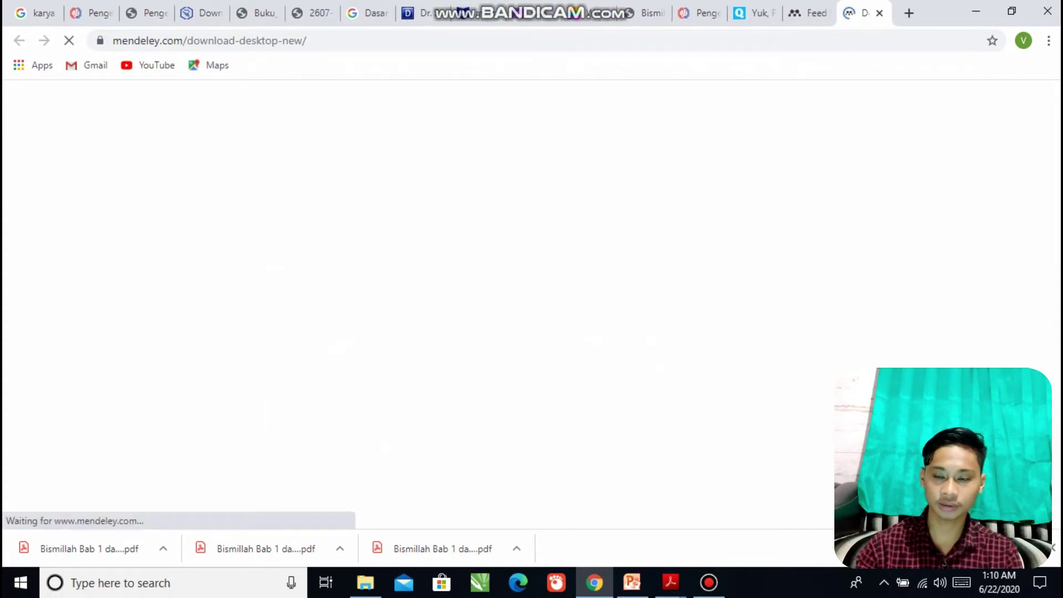
{"action": "scroll", "coordinate": [530, 305], "scroll_direction": "down", "scroll_amount": 1}
{"action": "scroll", "coordinate": [622, 358], "scroll_direction": "down", "scroll_amount": 1}
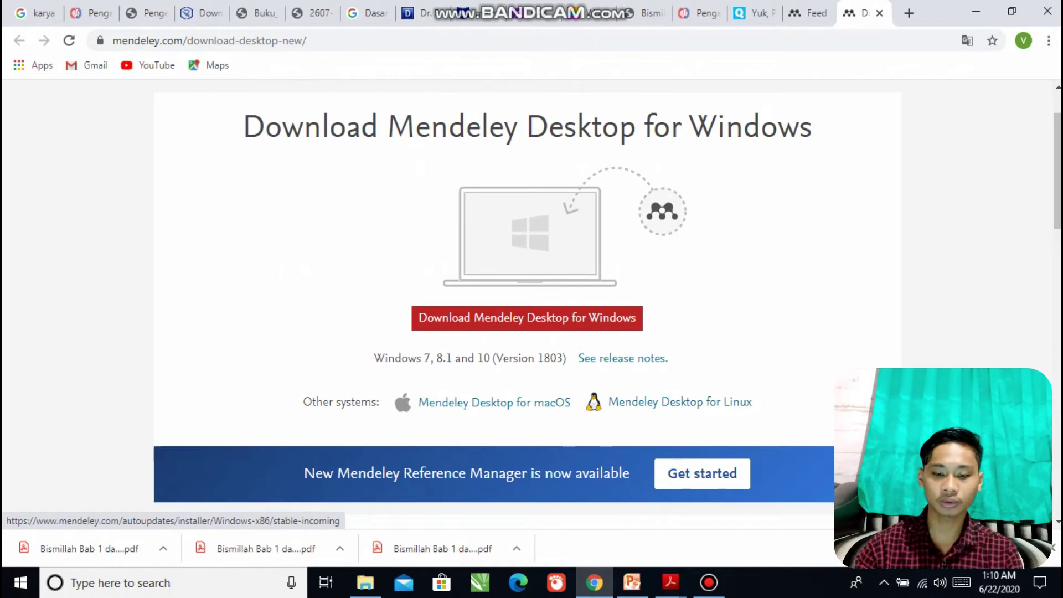
{"action": "left_click", "coordinate": [526, 317]}
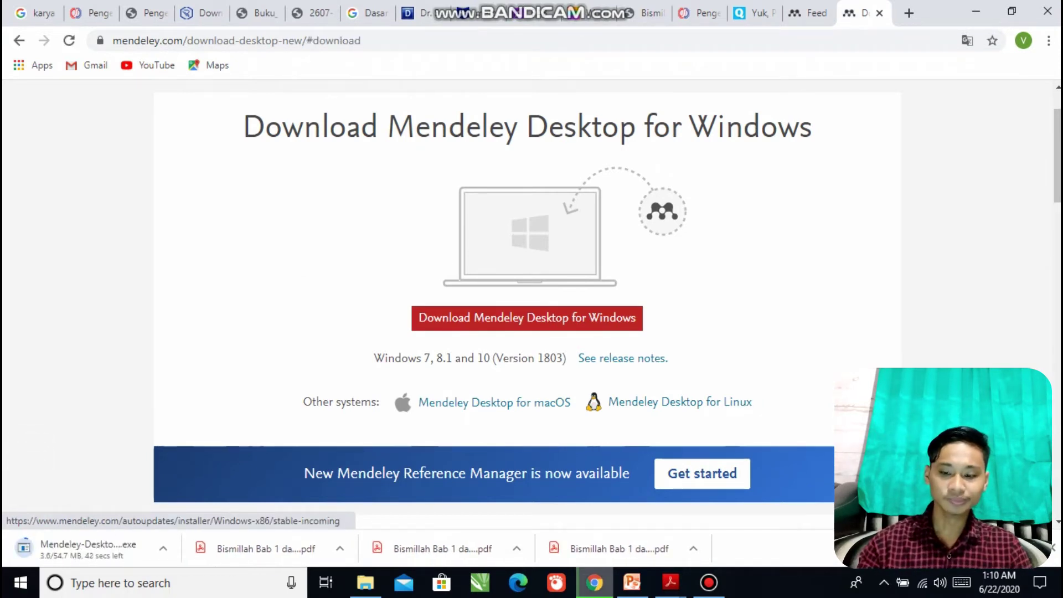
Disconnect from the current Wi-Fi network.
{"action": "left_click", "coordinate": [708, 582]}
{"action": "left_click", "coordinate": [709, 582]}
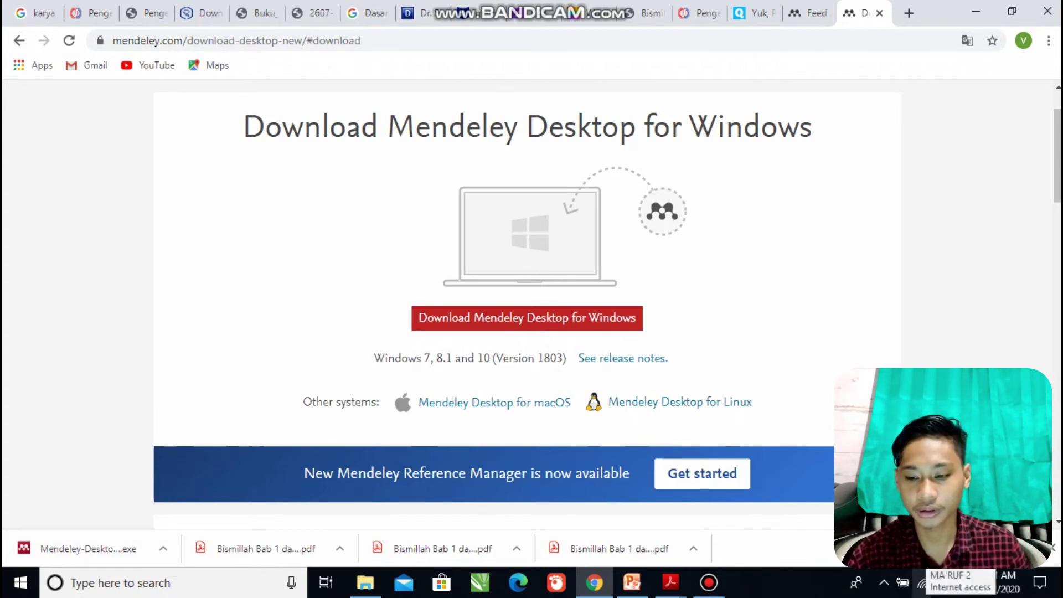
{"action": "left_click", "coordinate": [921, 582]}
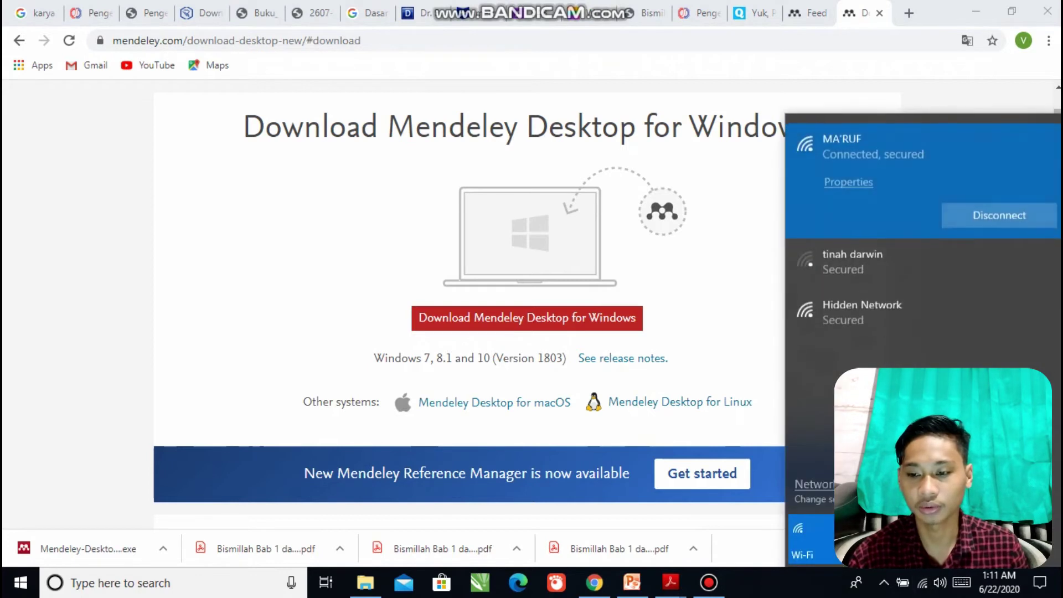
{"action": "left_click", "coordinate": [999, 215]}
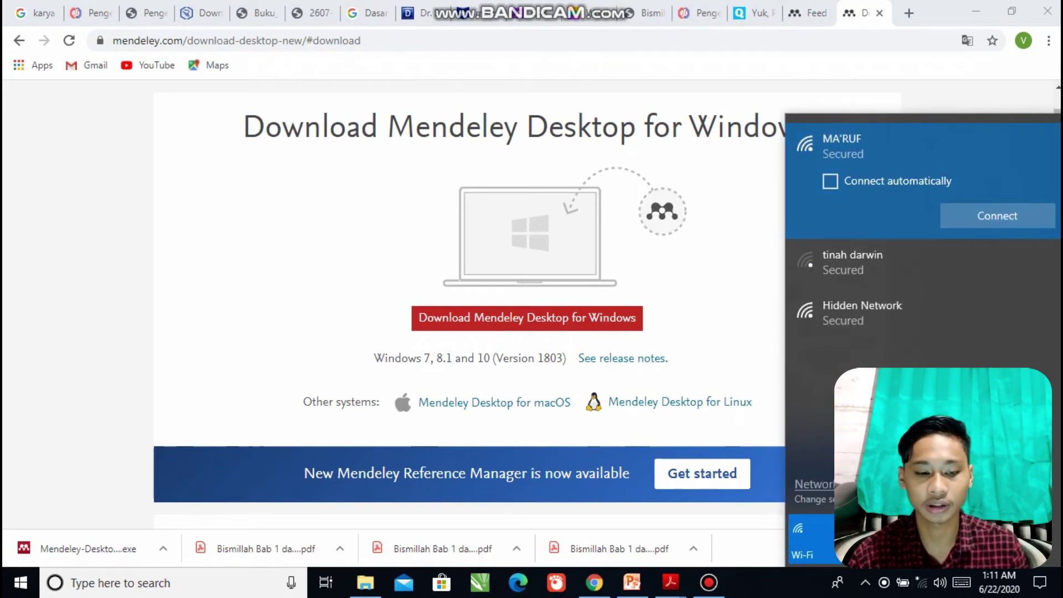
{"action": "left_click", "coordinate": [719, 277]}
Run the downloaded Mendeley installer, allowing it past the SmartScreen warning.
{"action": "left_click", "coordinate": [89, 548]}
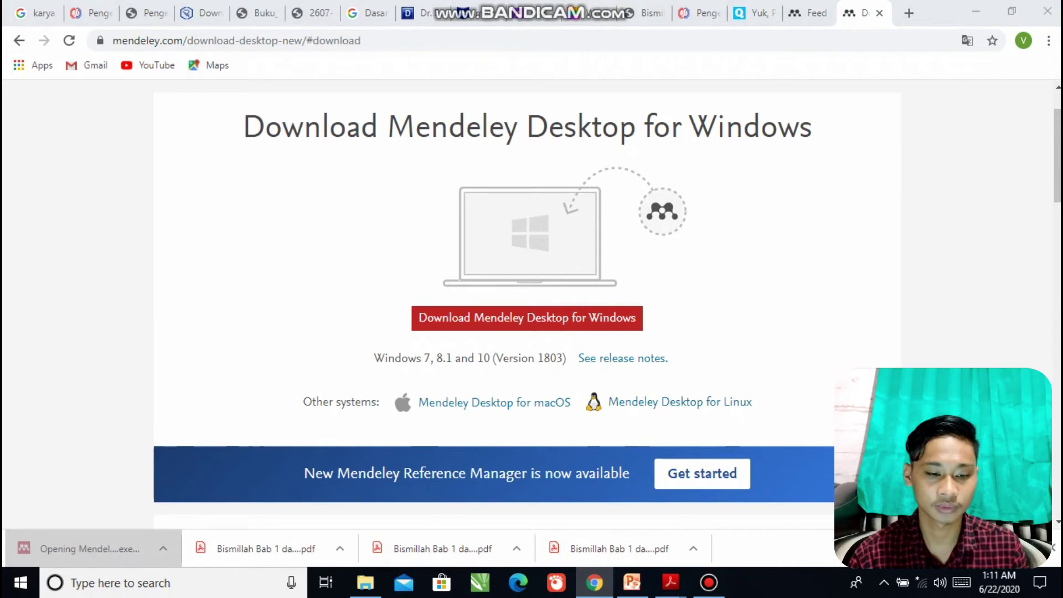
{"action": "left_click", "coordinate": [733, 447]}
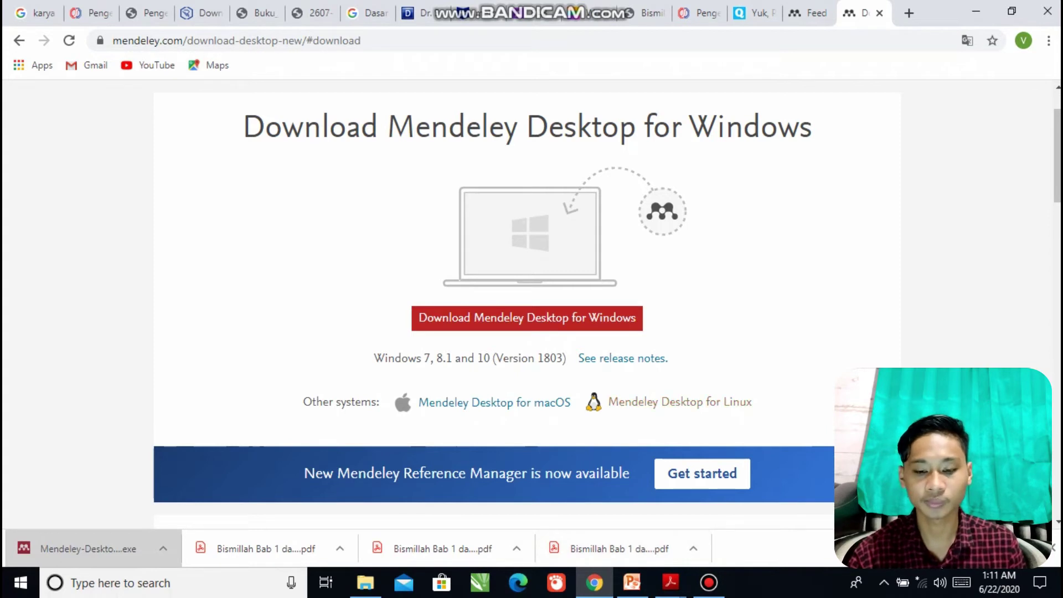
{"action": "left_click", "coordinate": [88, 549]}
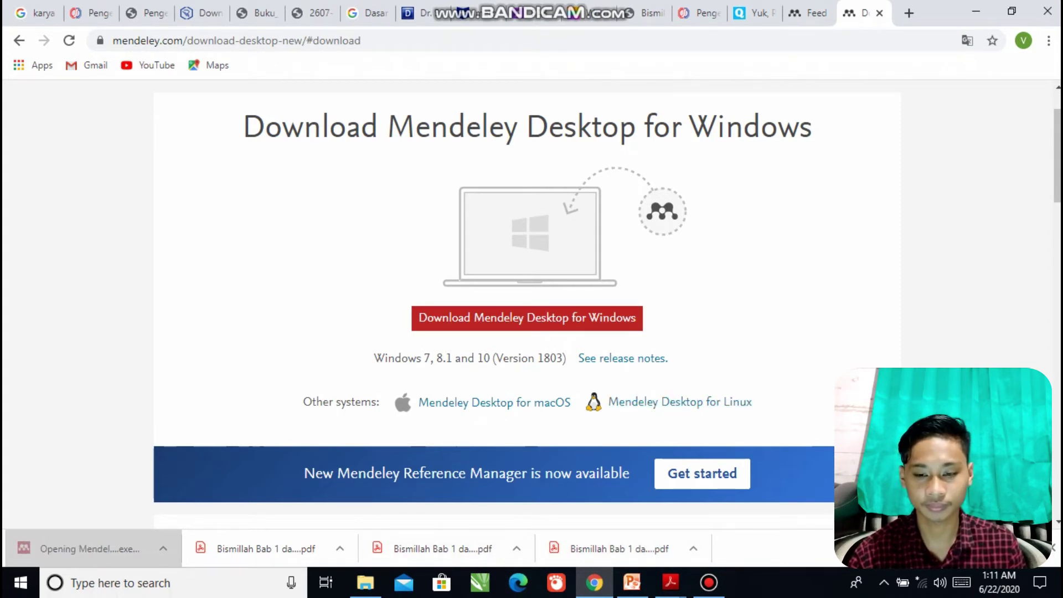
{"action": "left_click", "coordinate": [659, 447]}
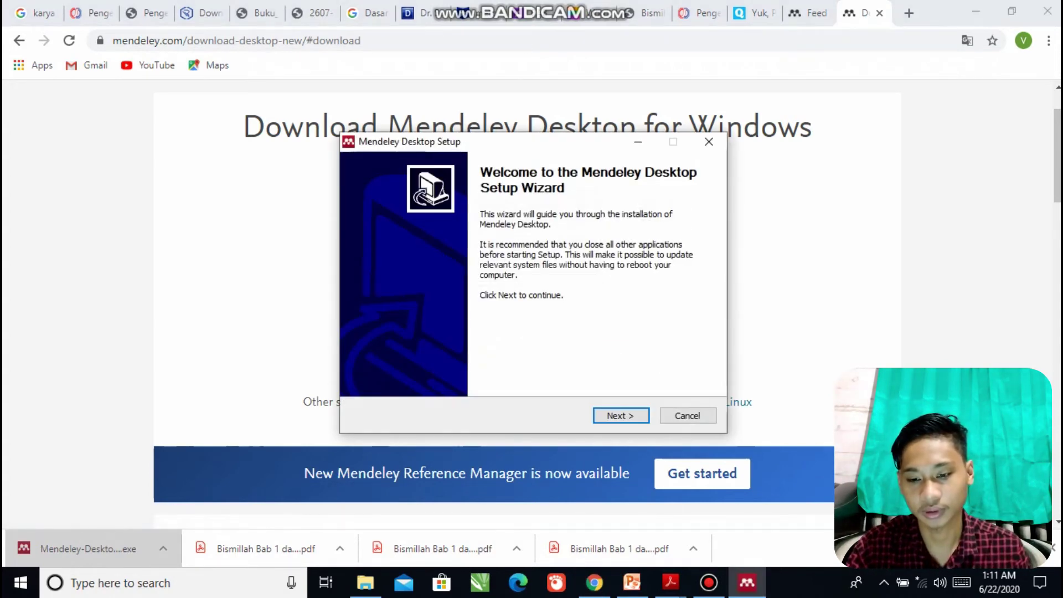
Install Mendeley Desktop with the default Start Menu folder and close the finished wizard.
{"action": "key", "text": "Return"}
{"action": "key", "text": "Return"}
{"action": "key", "text": "Return"}
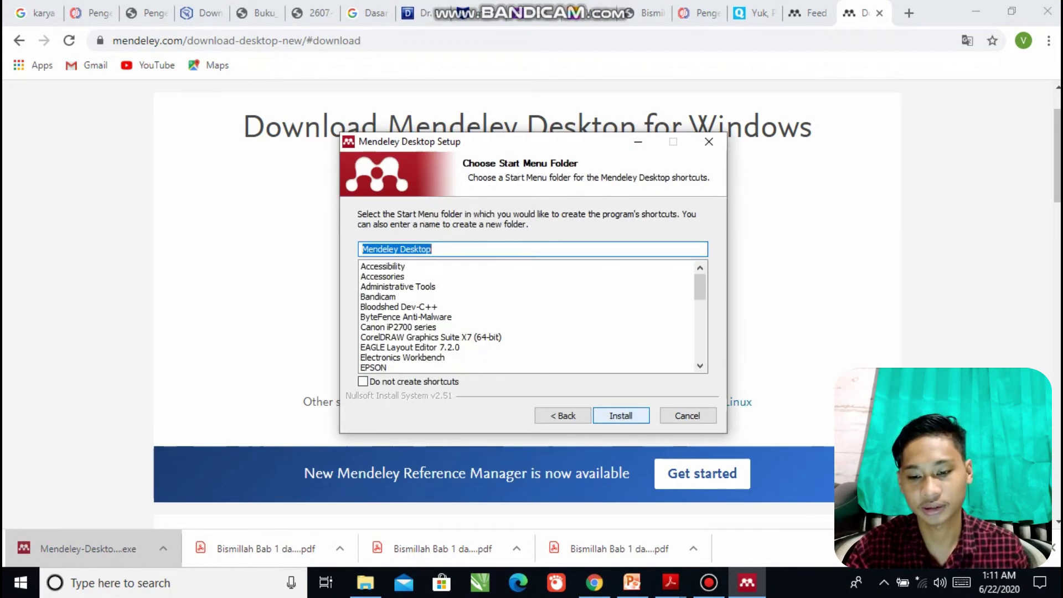
{"action": "key", "text": "Return"}
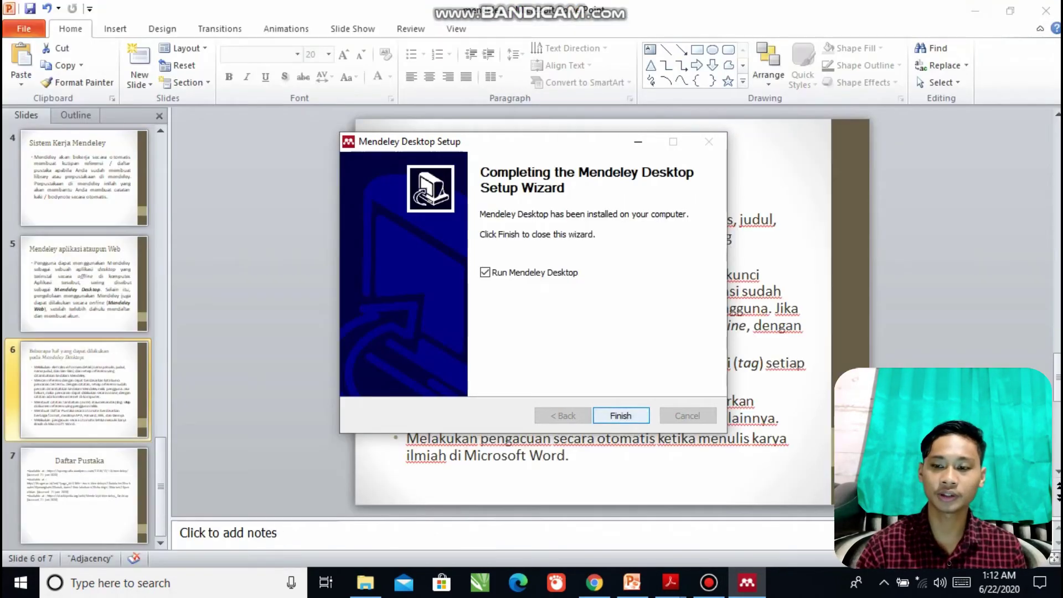
{"action": "left_click", "coordinate": [621, 415]}
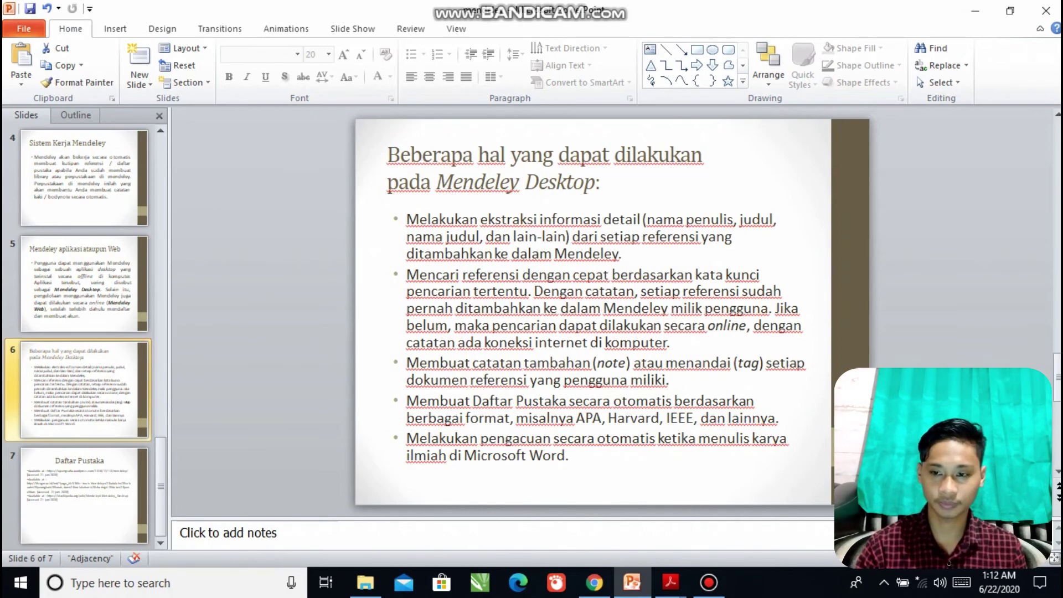
Minimize PowerPoint, the MAKALAH folder and the PDF reader, then refresh the desktop.
{"action": "left_click", "coordinate": [975, 11]}
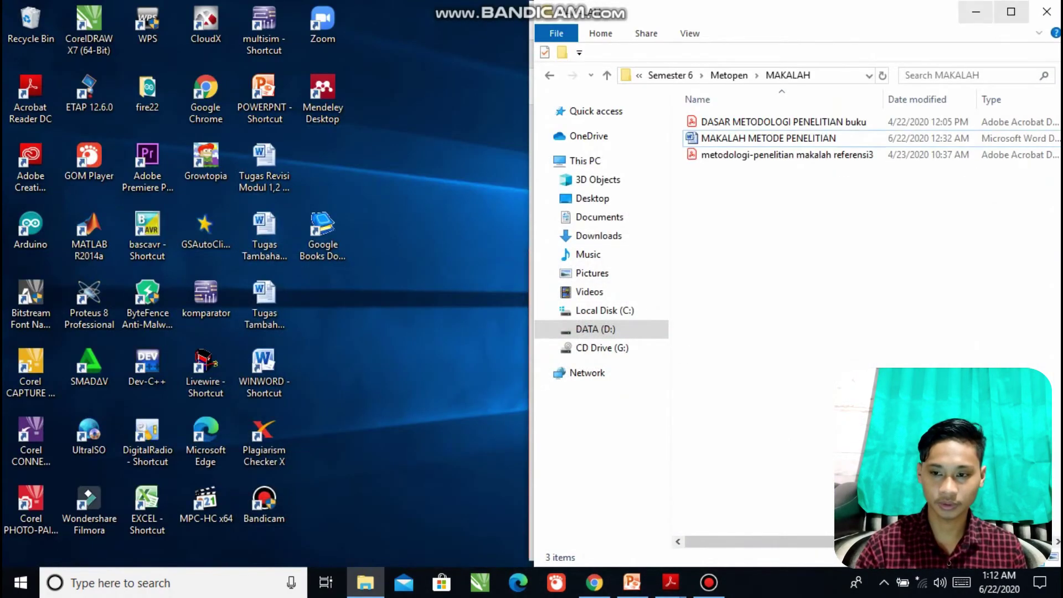
{"action": "left_click", "coordinate": [975, 11]}
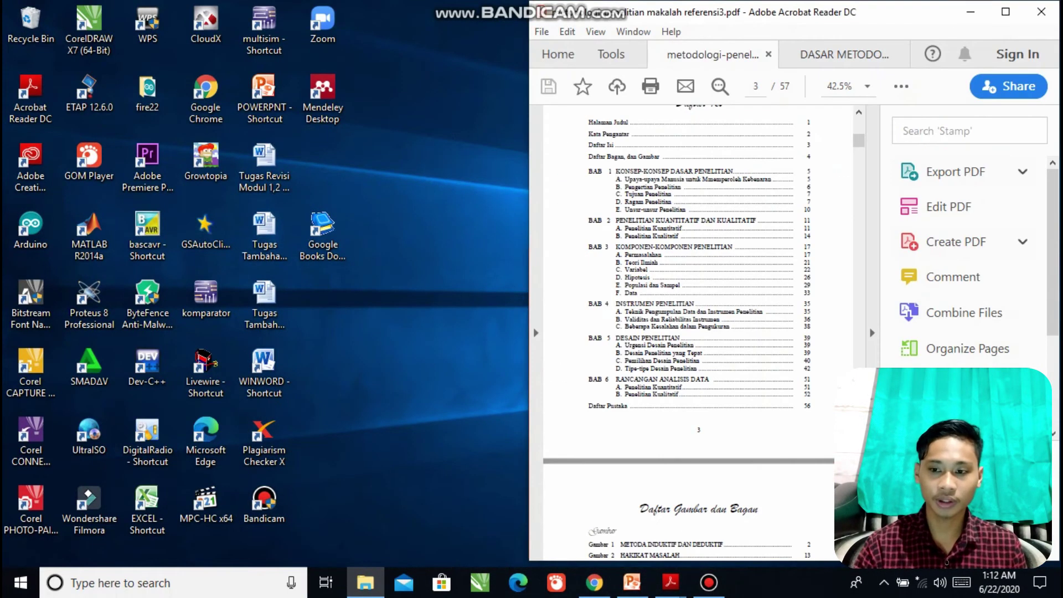
{"action": "left_click", "coordinate": [971, 11]}
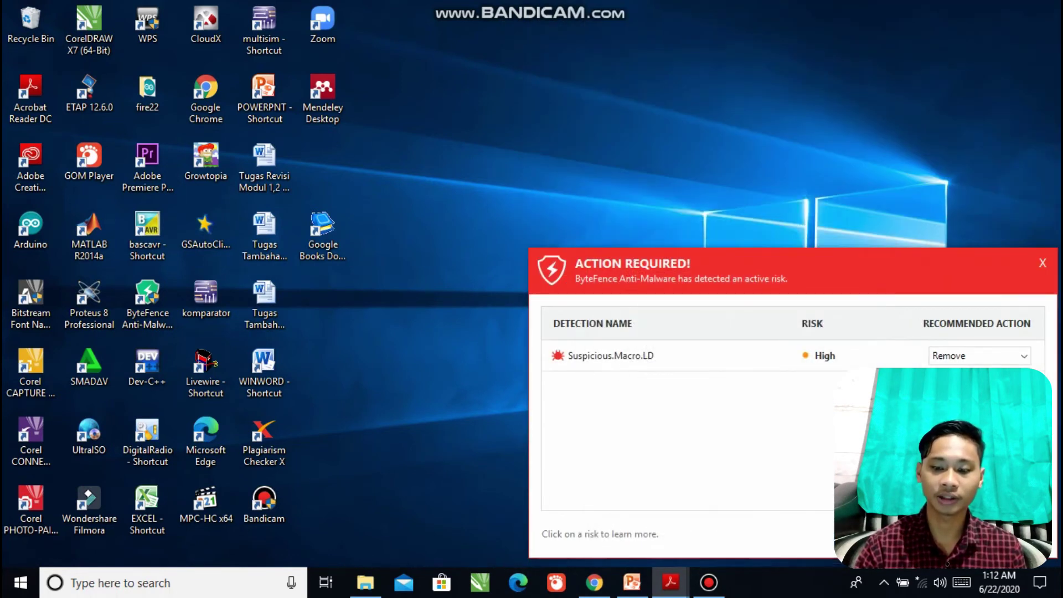
{"action": "right_click", "coordinate": [533, 79]}
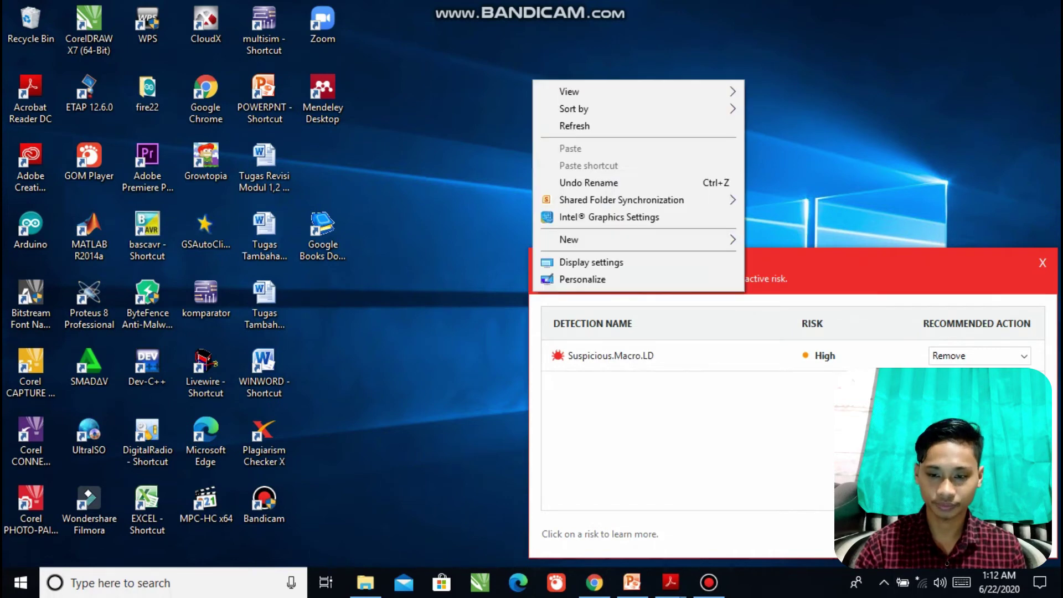
{"action": "right_click", "coordinate": [677, 73]}
{"action": "left_click", "coordinate": [719, 120]}
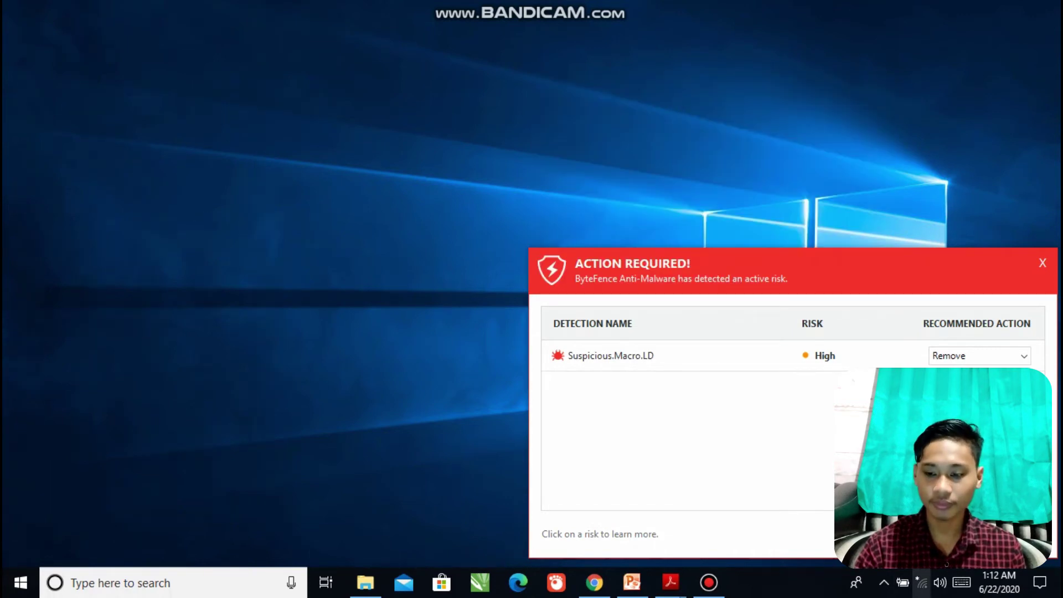
Reconnect to the saved wireless network.
{"action": "left_click", "coordinate": [920, 582]}
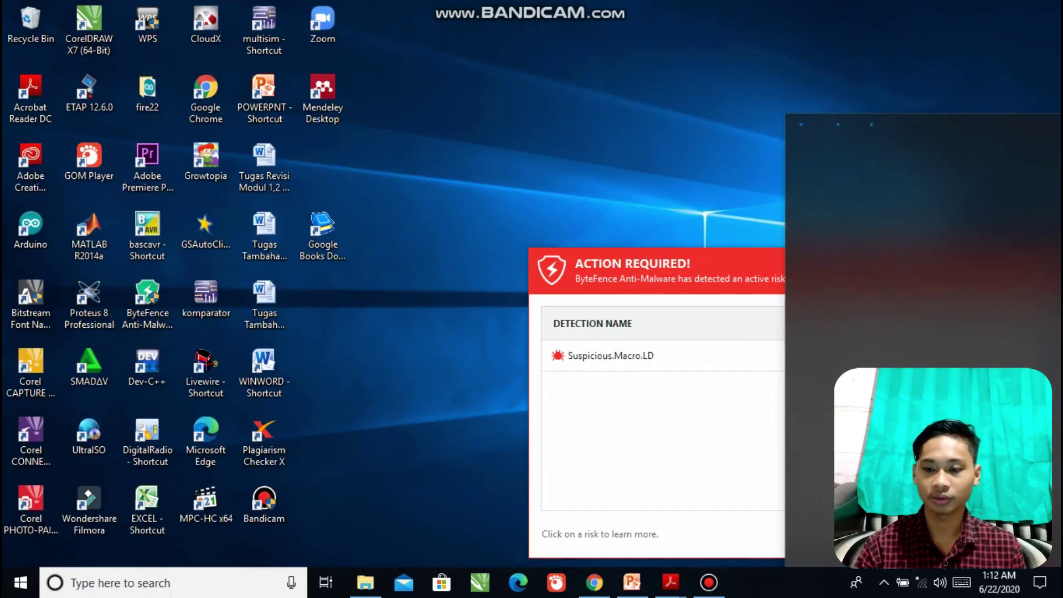
{"action": "left_click", "coordinate": [922, 148]}
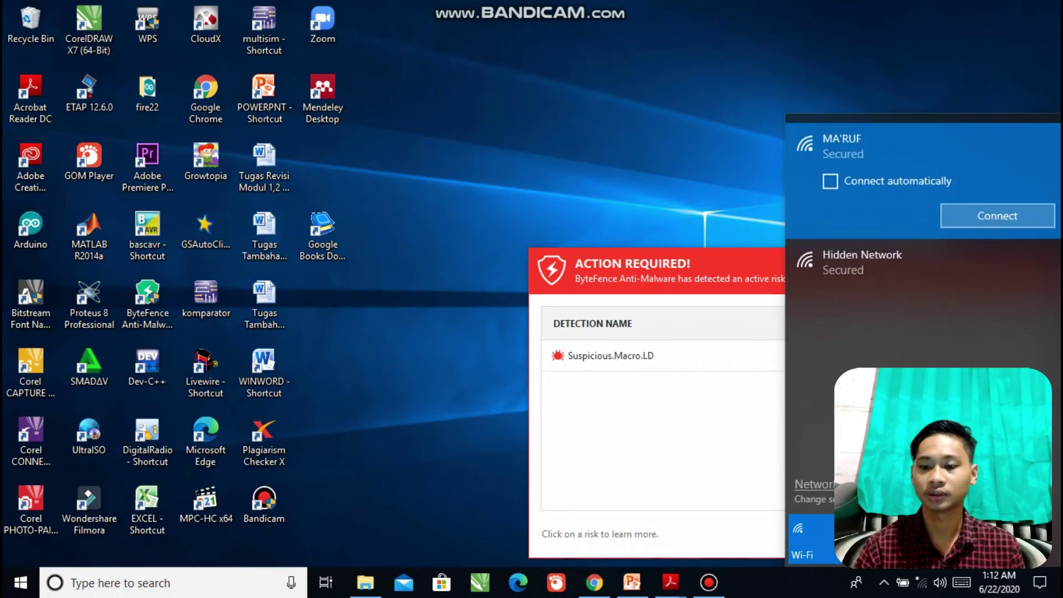
{"action": "left_click", "coordinate": [997, 216]}
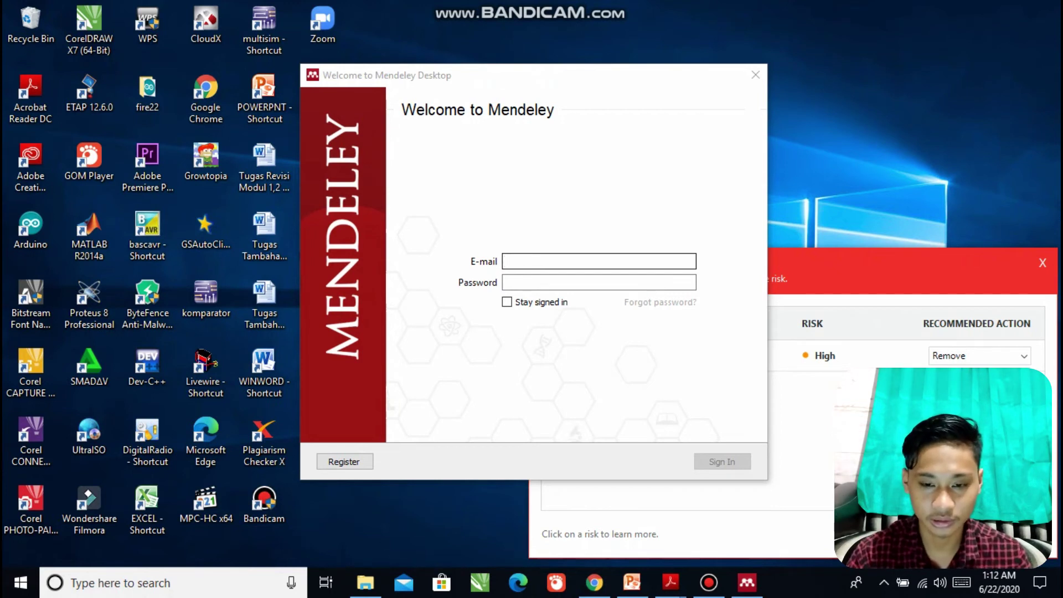
Sign in to Mendeley Desktop with the account e-mail and password.
{"action": "left_click", "coordinate": [599, 261]}
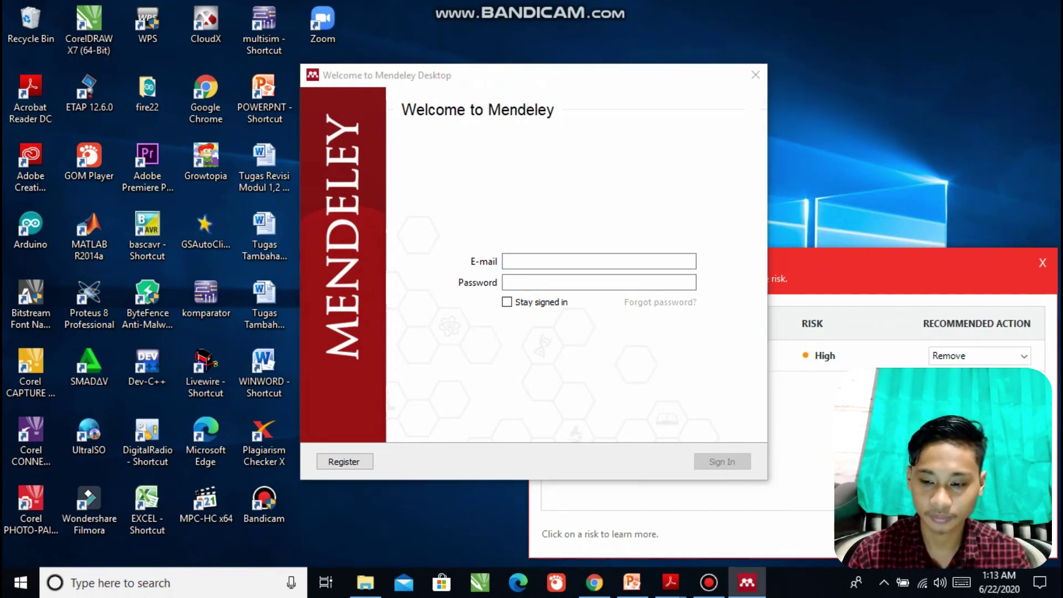
{"action": "left_click", "coordinate": [599, 261]}
{"action": "type", "text": "aa"}
{"action": "key", "text": "Tab"}
{"action": "type", "text": "*********"}
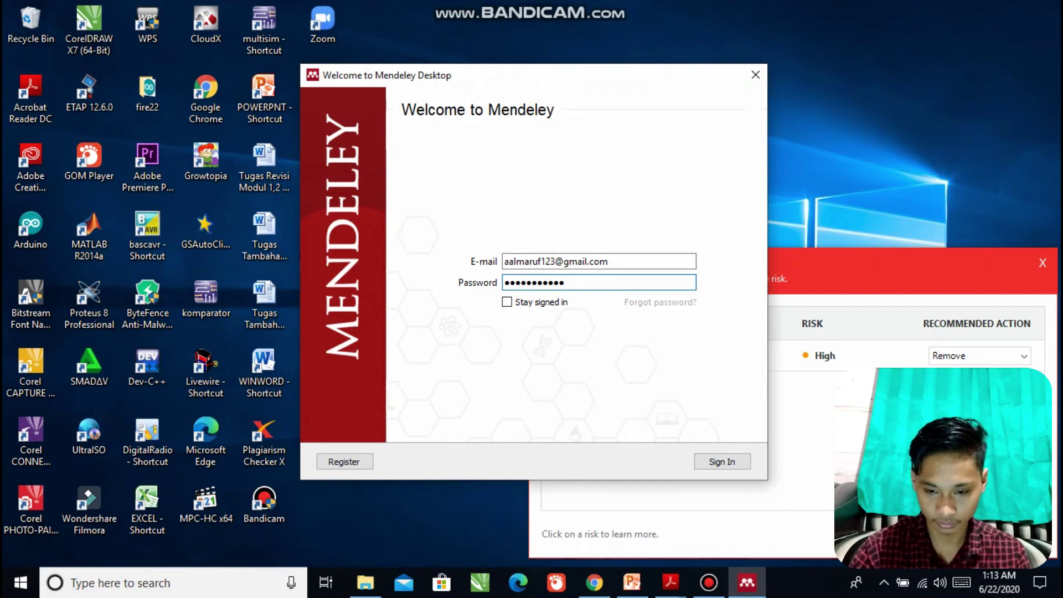
{"action": "key", "text": "Return"}
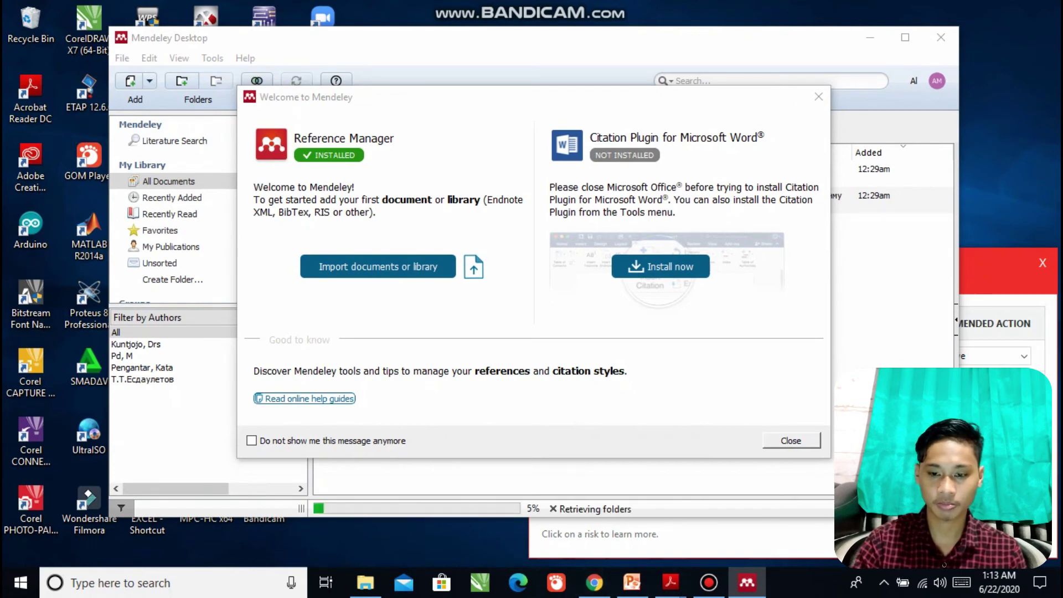
Close the welcome message, step through the introductory tour, and minimize Mendeley.
{"action": "left_click", "coordinate": [818, 96]}
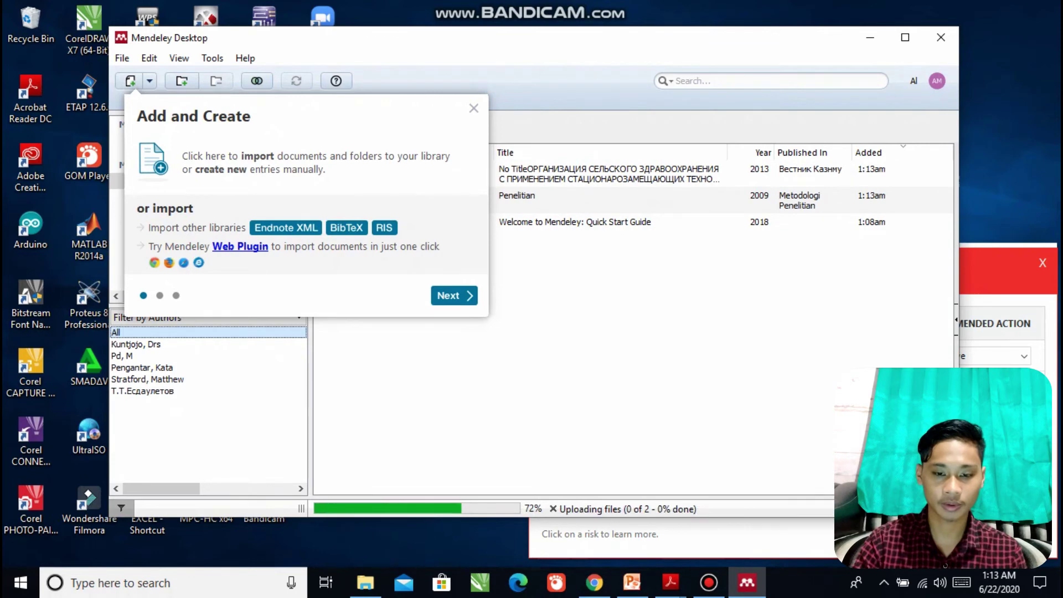
{"action": "left_click", "coordinate": [453, 295]}
{"action": "left_click", "coordinate": [589, 439]}
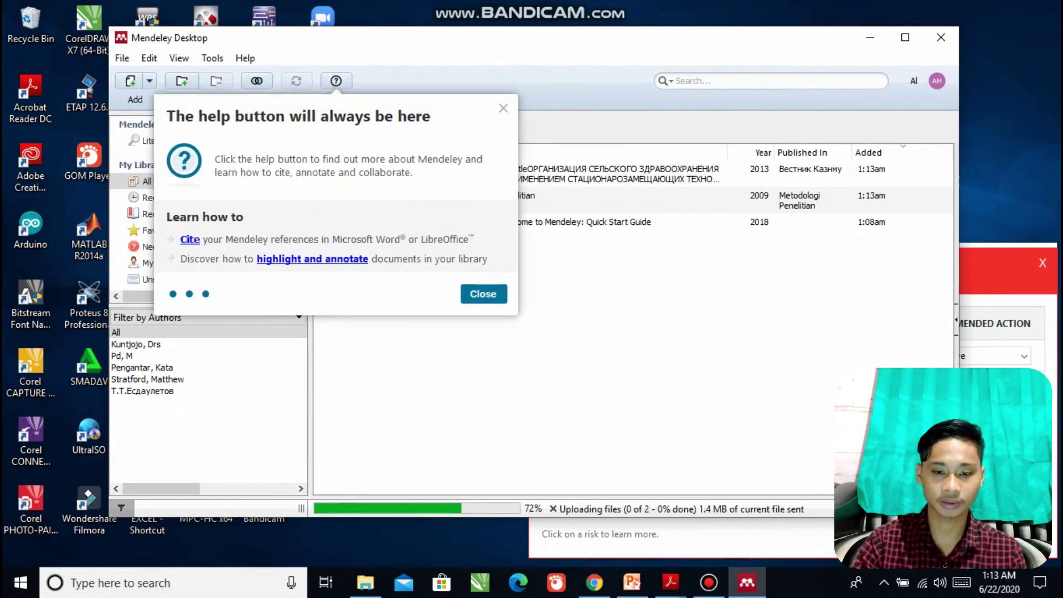
{"action": "left_click", "coordinate": [468, 293]}
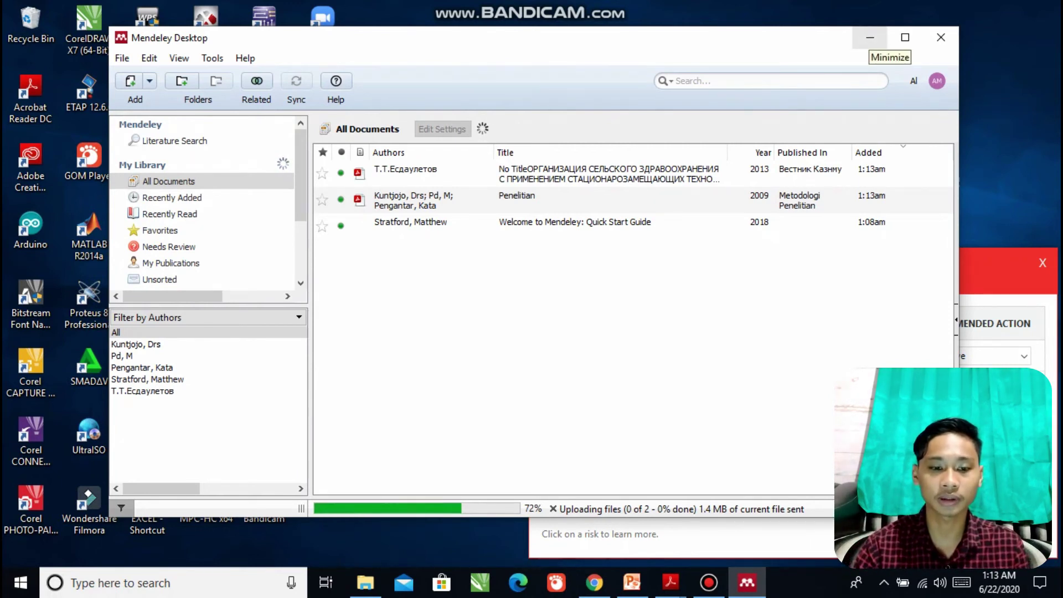
{"action": "left_click", "coordinate": [869, 37]}
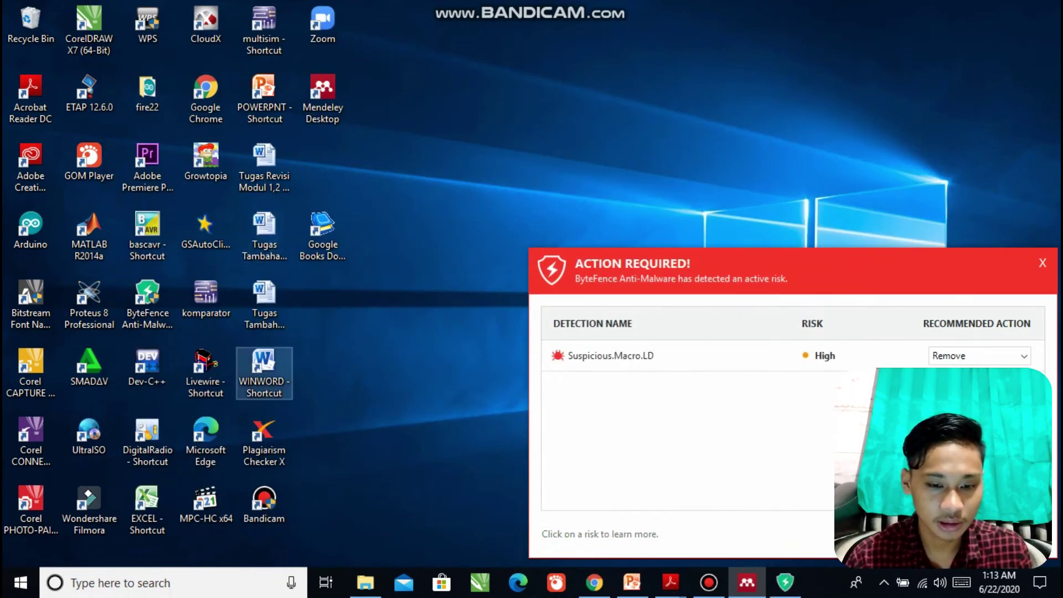
Dismiss the ByteFence alerts and Office activation notice, then bring Mendeley back in front.
{"action": "left_click", "coordinate": [991, 534]}
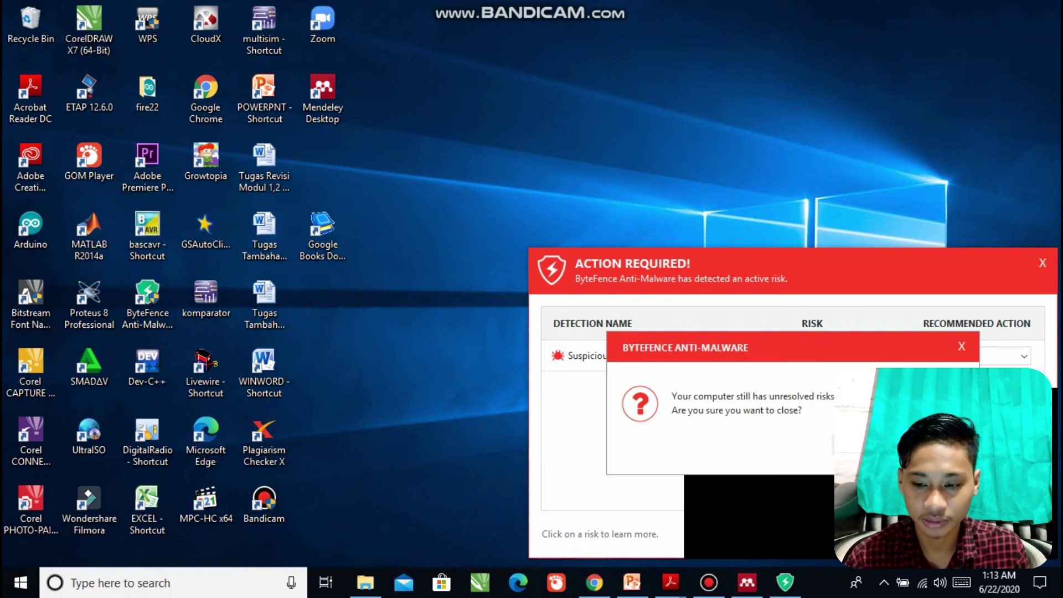
{"action": "left_click", "coordinate": [865, 444]}
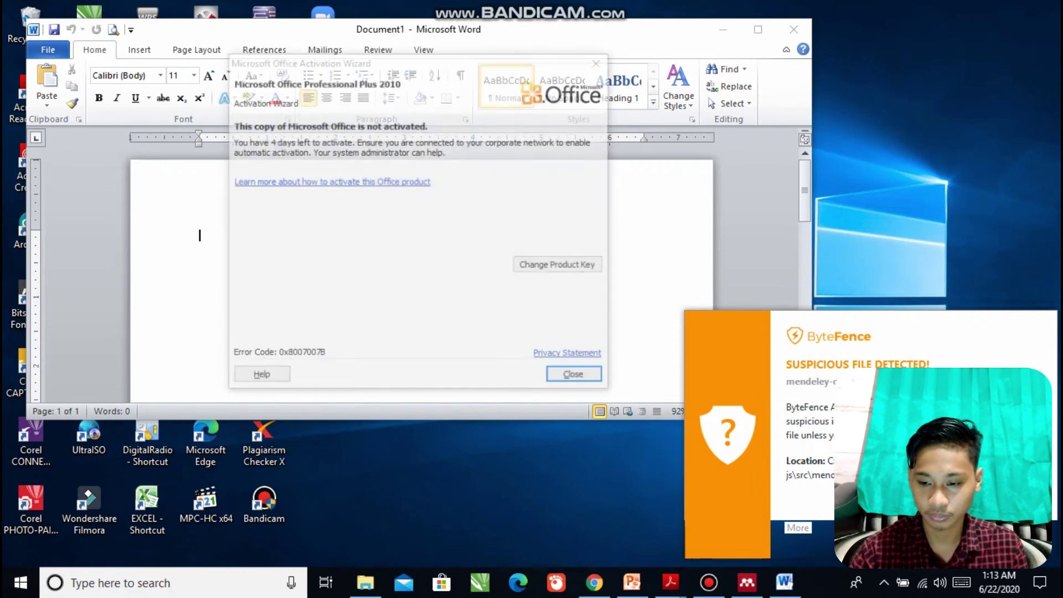
{"action": "left_click", "coordinate": [930, 528]}
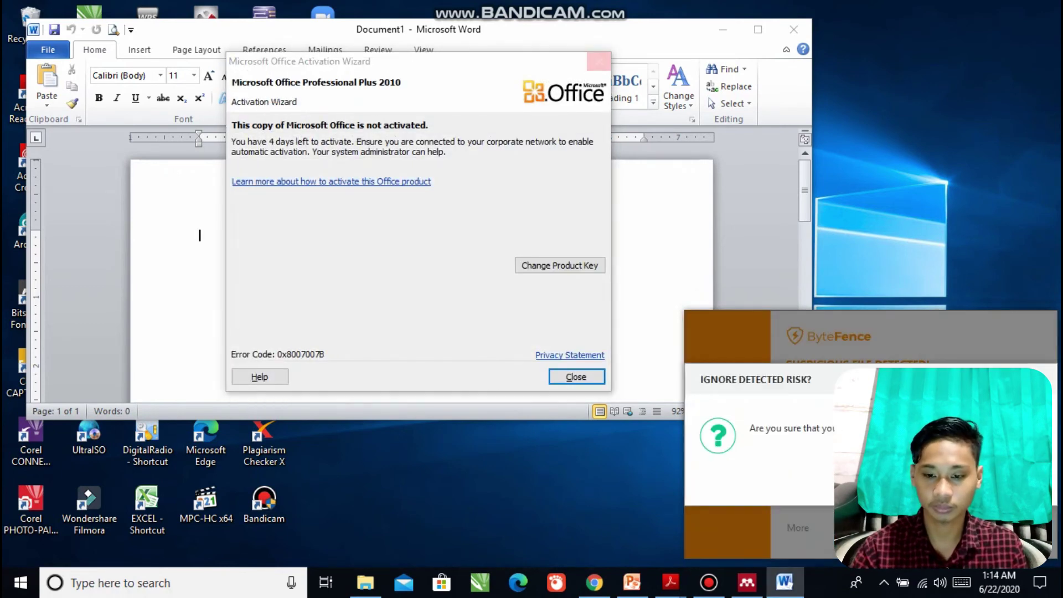
{"action": "left_click", "coordinate": [599, 61]}
{"action": "left_click", "coordinate": [941, 482]}
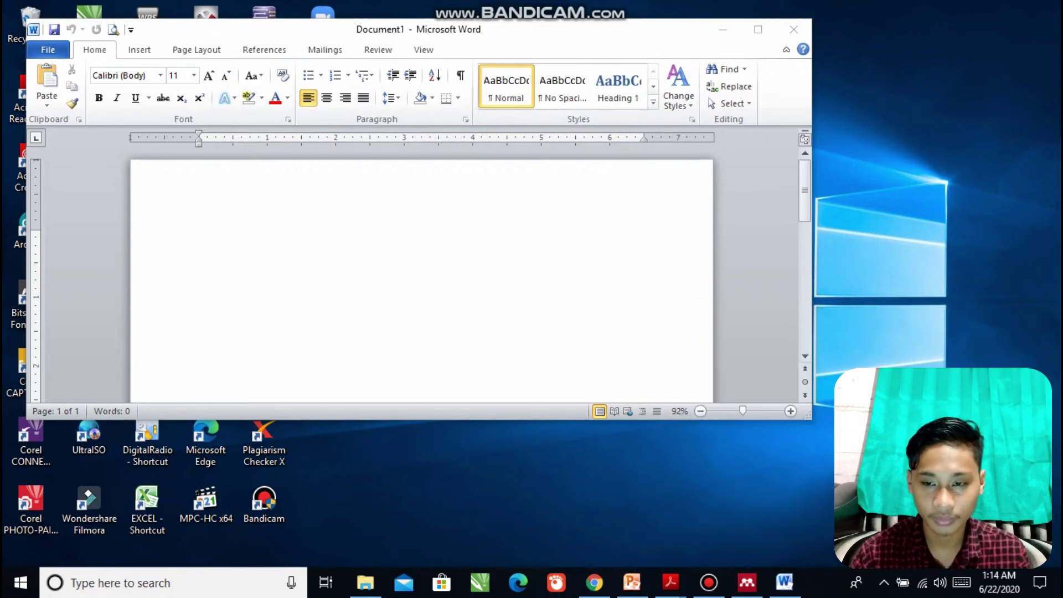
{"action": "left_click", "coordinate": [746, 582]}
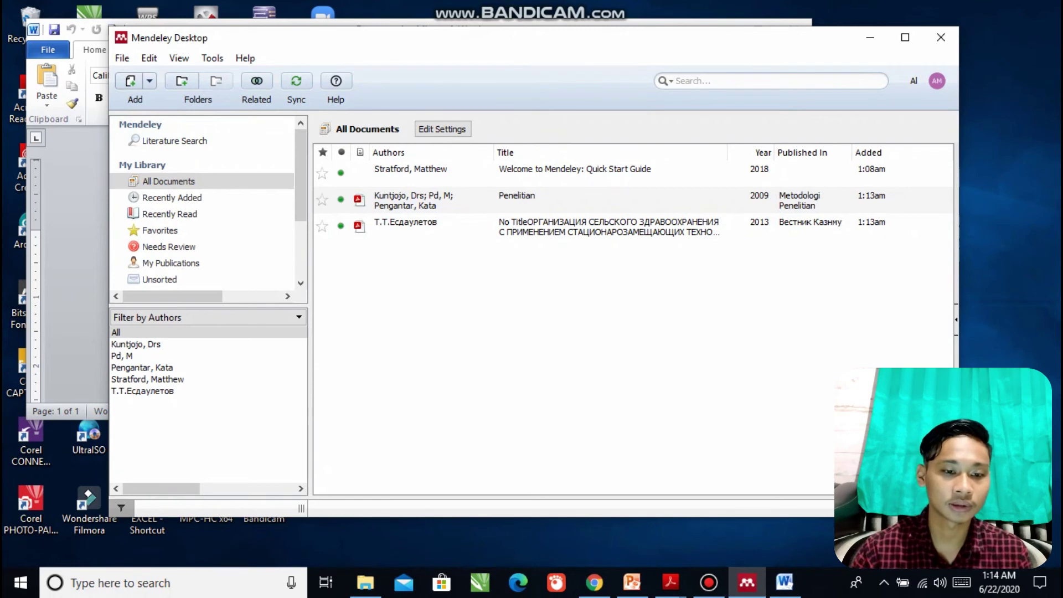
Browse the Add dialog to DATA (D:) > Semester 6 > Metopen > Bismillah Proposal.
{"action": "left_click", "coordinate": [131, 82]}
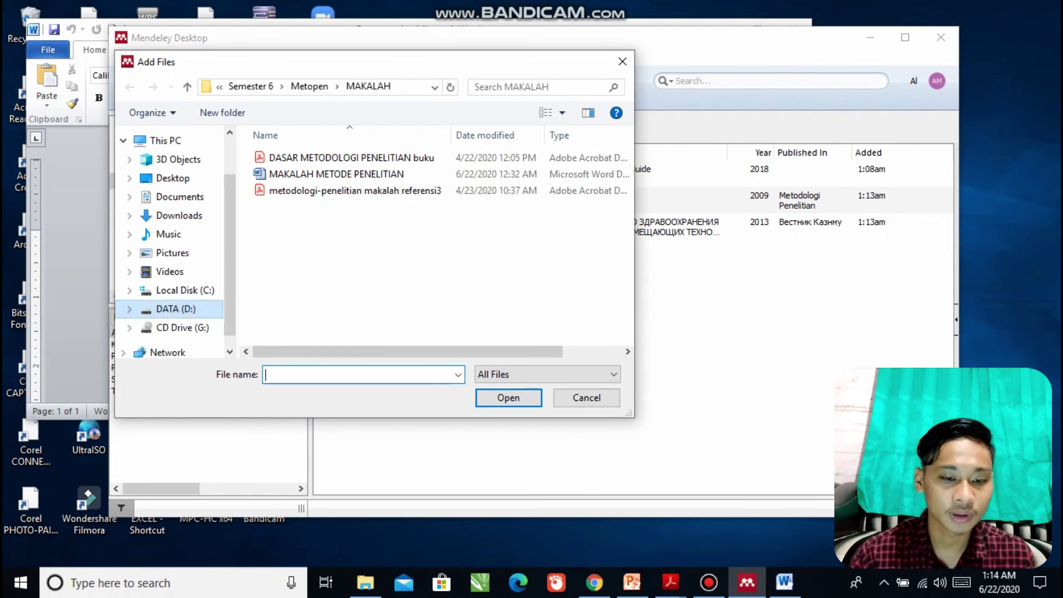
{"action": "left_click", "coordinate": [175, 309]}
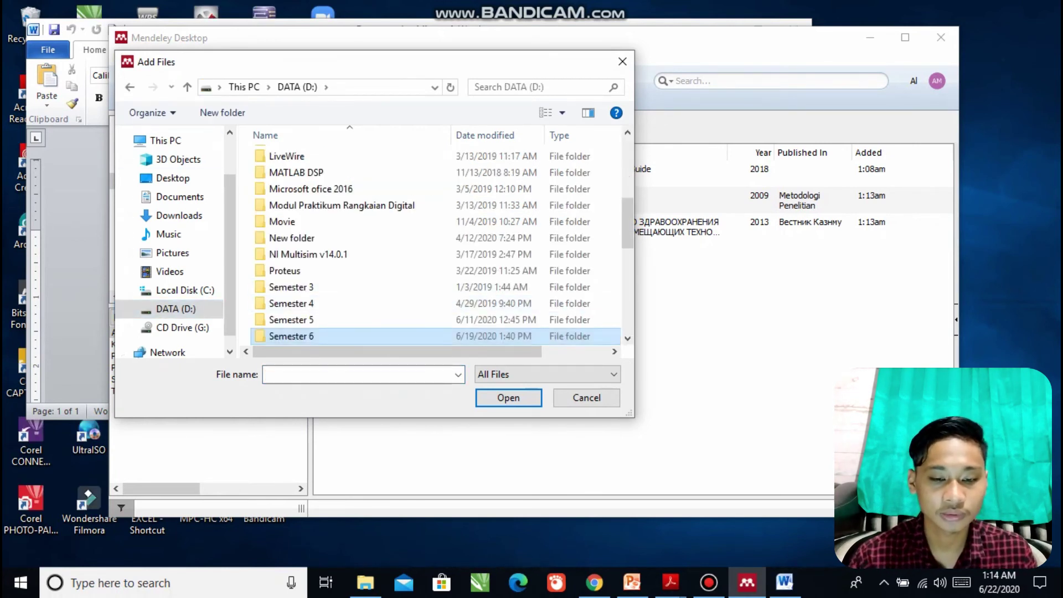
{"action": "scroll", "coordinate": [436, 246], "scroll_direction": "down", "scroll_amount": 2}
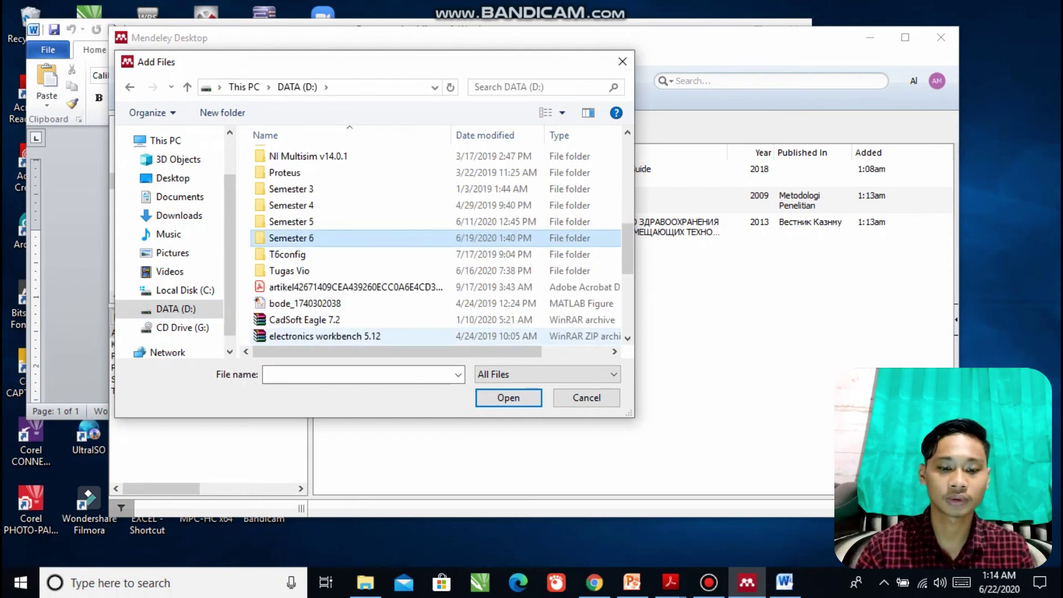
{"action": "double_click", "coordinate": [292, 239]}
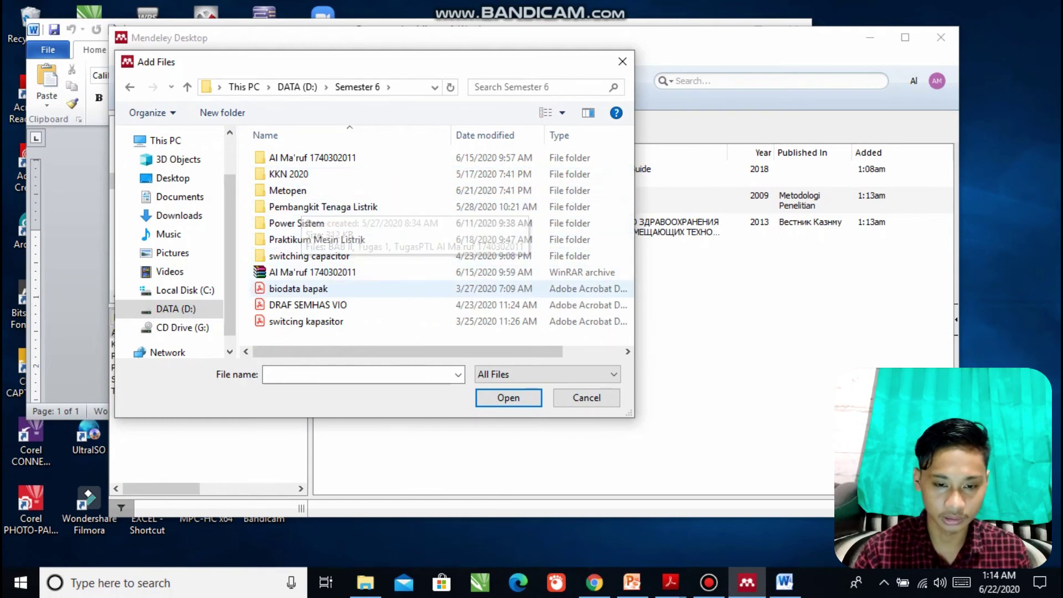
{"action": "left_click", "coordinate": [298, 289]}
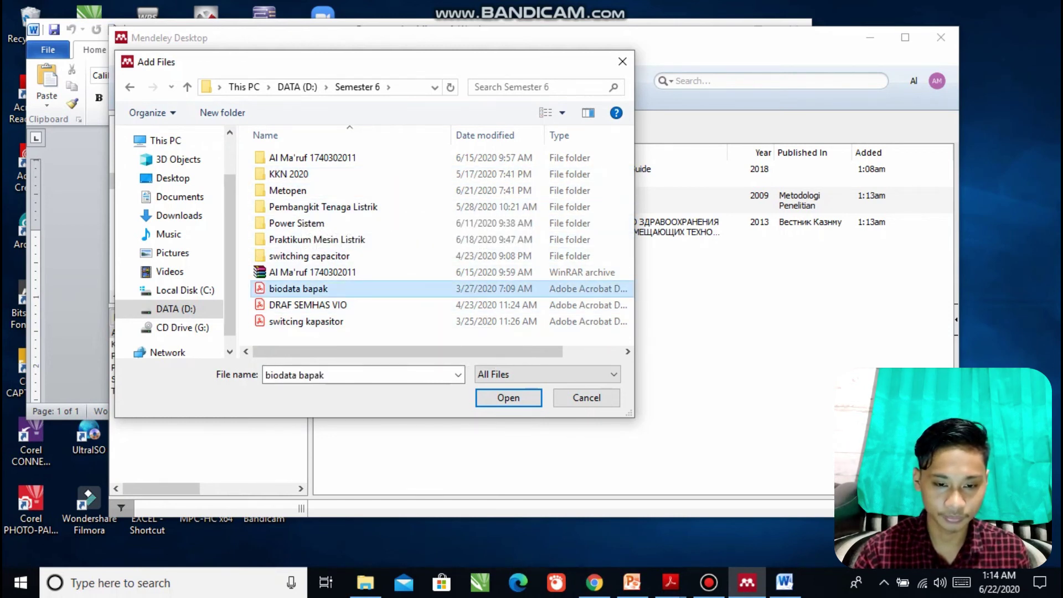
{"action": "double_click", "coordinate": [288, 190]}
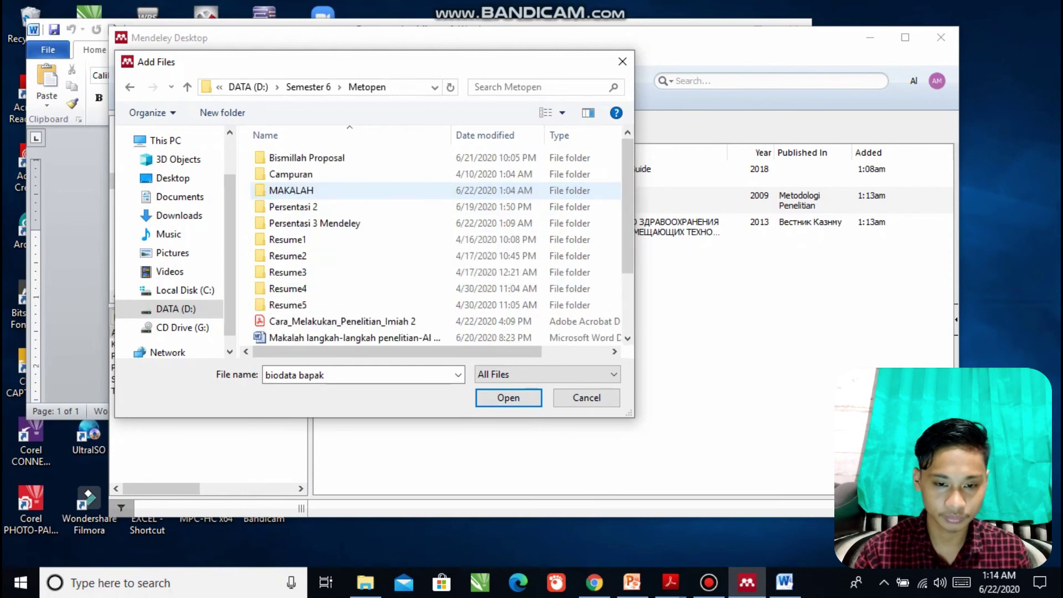
{"action": "scroll", "coordinate": [310, 221], "scroll_direction": "down", "scroll_amount": 2}
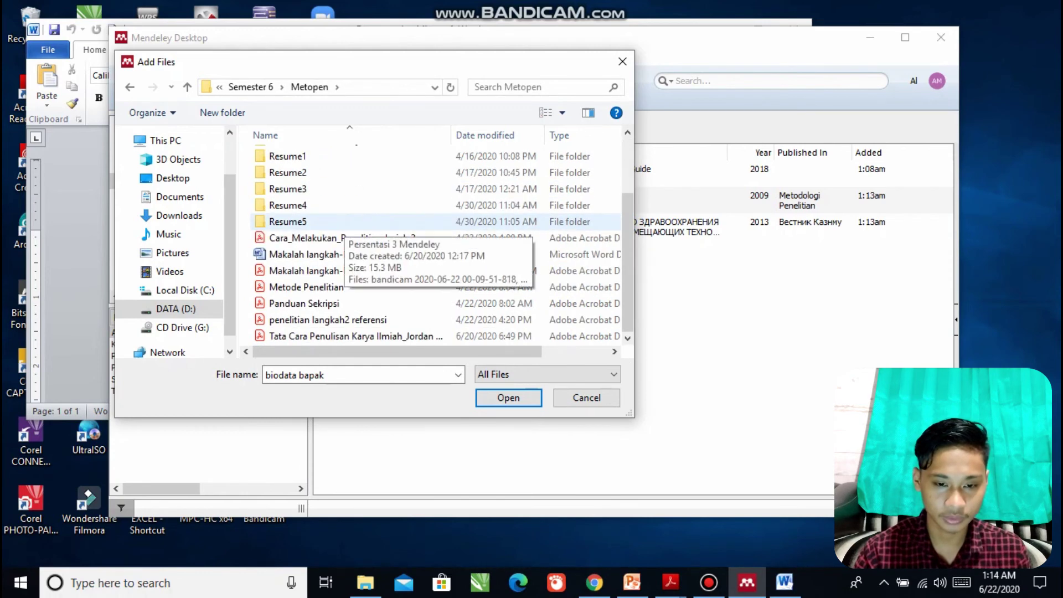
{"action": "scroll", "coordinate": [321, 205], "scroll_direction": "up", "scroll_amount": 2}
{"action": "scroll", "coordinate": [321, 205], "scroll_direction": "down", "scroll_amount": 1}
{"action": "scroll", "coordinate": [321, 207], "scroll_direction": "up", "scroll_amount": 1}
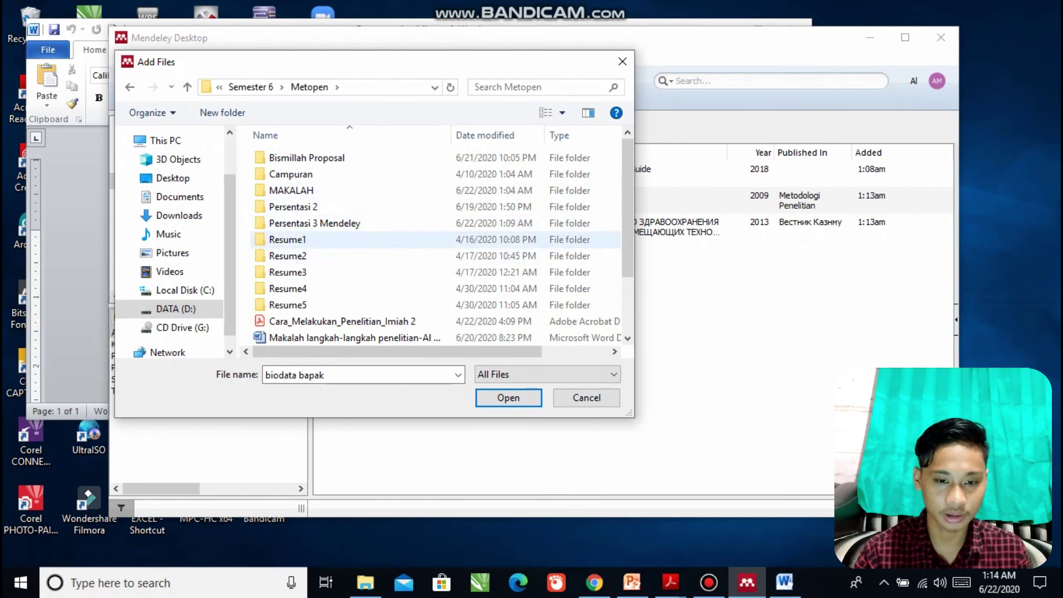
{"action": "double_click", "coordinate": [298, 158]}
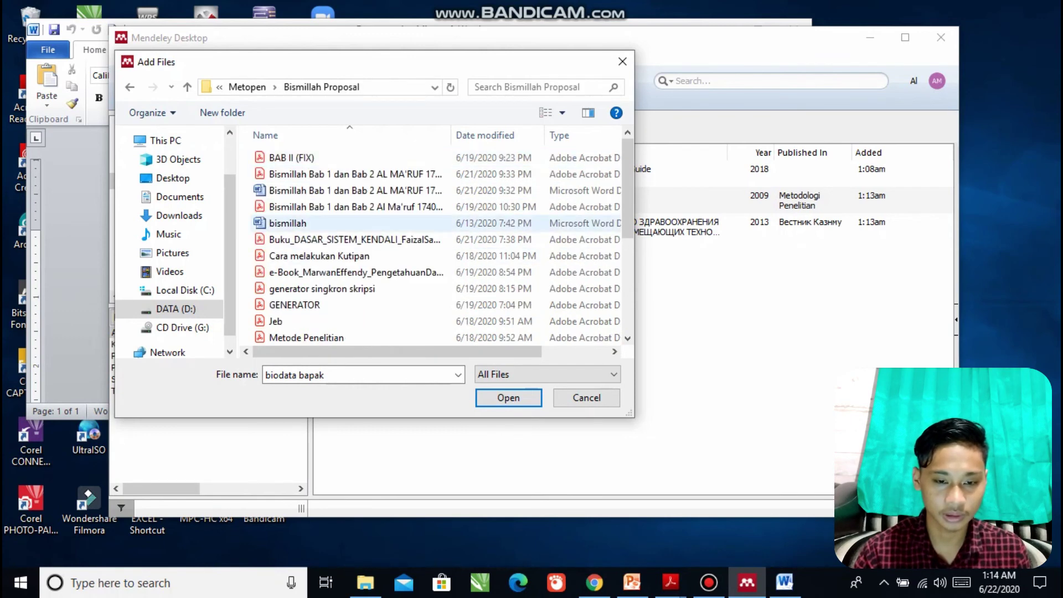
Select Paper 1 through Paper 5 and import them into the library.
{"action": "scroll", "coordinate": [310, 244], "scroll_direction": "down", "scroll_amount": 3}
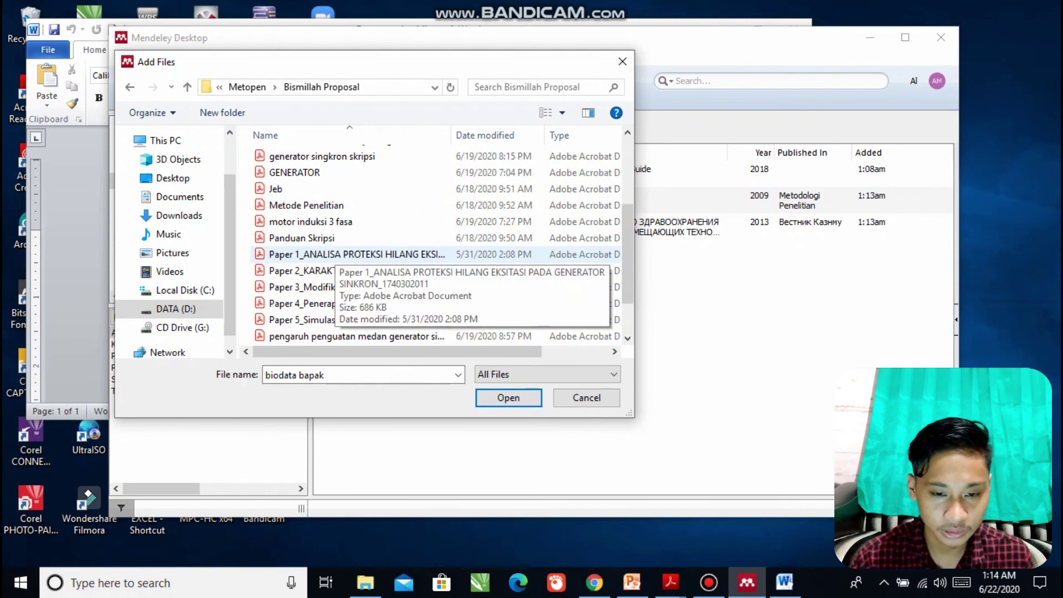
{"action": "left_click", "coordinate": [332, 254]}
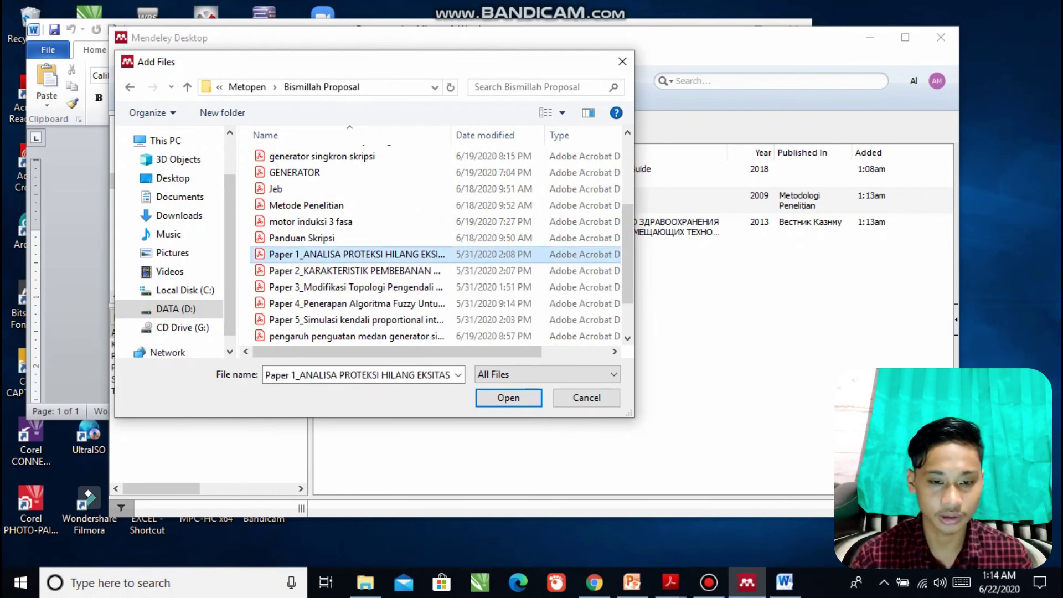
{"action": "left_click_drag", "start_coordinate": [249, 256], "coordinate": [359, 315]}
{"action": "left_click", "coordinate": [508, 397]}
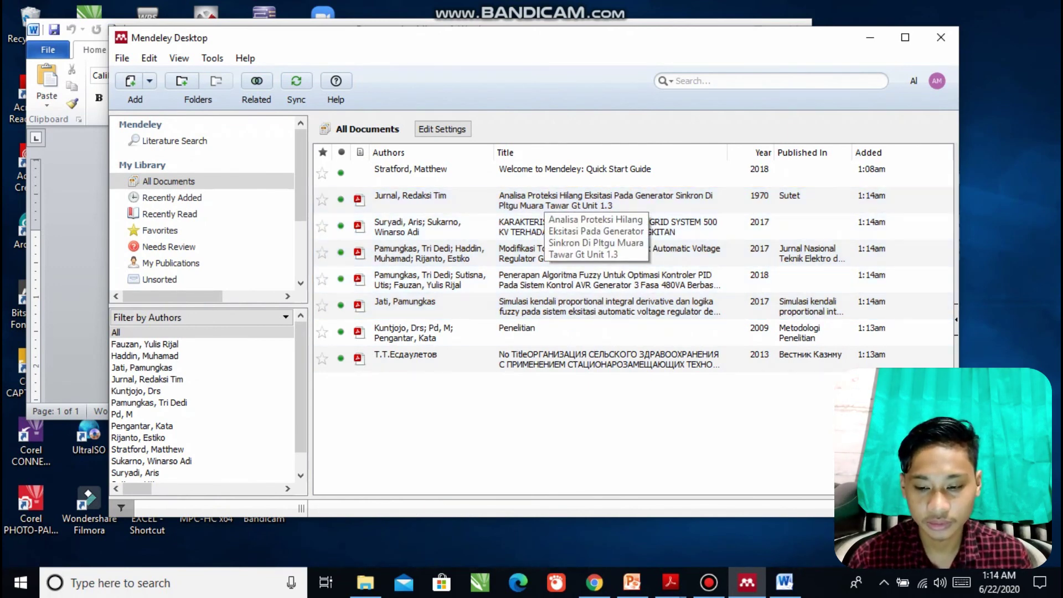
Copy the Analisa Proteksi Hilang Eksitasi (Jurnal, Redaksi Tim 1970) reference and return to Word.
{"action": "left_click", "coordinate": [605, 200]}
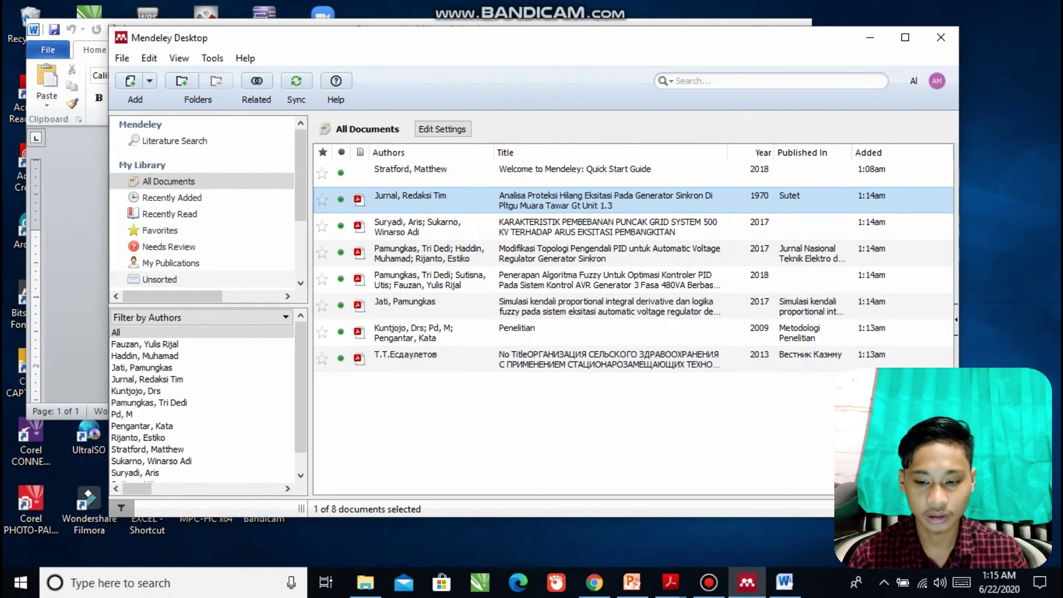
{"action": "left_click", "coordinate": [784, 582]}
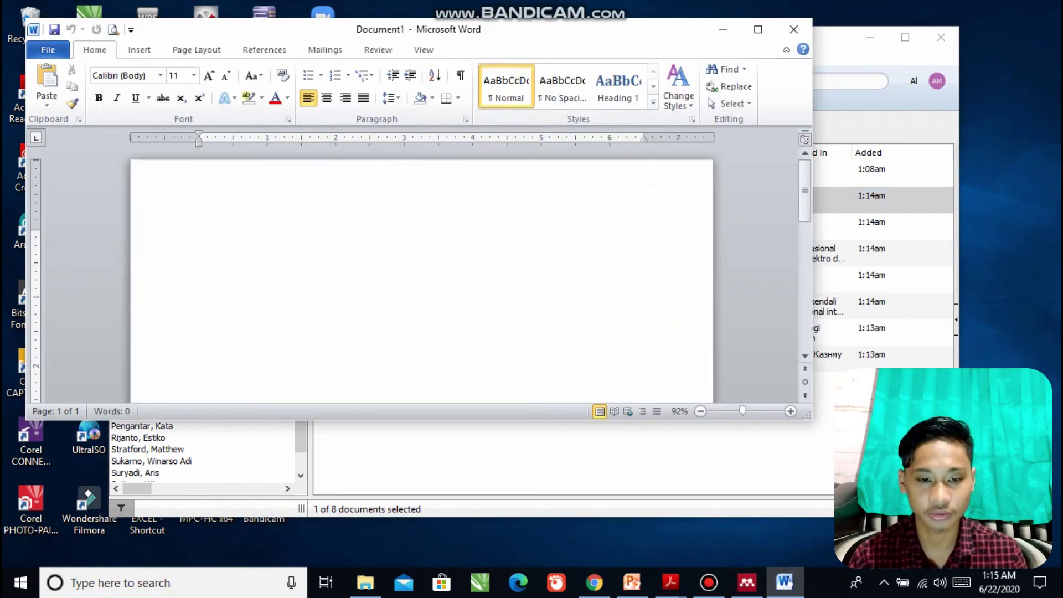
Paste the Analisa Proteksi Hilang Eksitasi reference into the Word document.
{"action": "type", "text": "Jurnal, R. T. (1970). Analisa Proteksi Hilang Eksitasi Pada Generator Sinkron Di Pltgu Muara Tawar Gt Unit 1.3. Sutet, 7(2), 124–132. https://doi.org/10.33322/sutet.v7i2.77"}
{"action": "key", "text": "ctrl"}
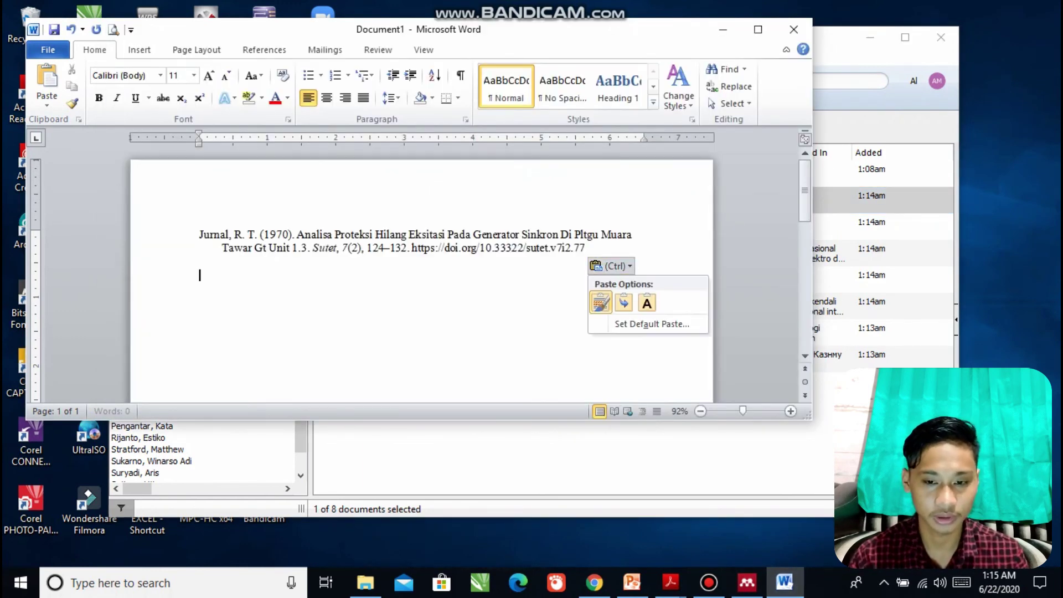
{"action": "key", "text": "Escape"}
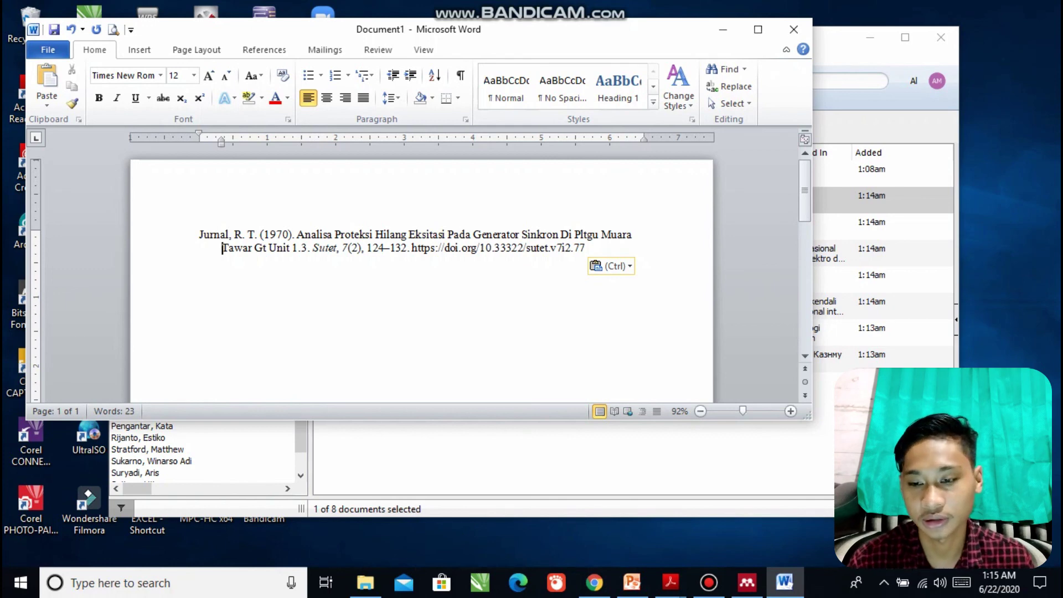
Copy the KARAKTERISTIK PEMBEBANAN PUNCAK GRID SYSTEM reference and paste it below the first.
{"action": "left_click", "coordinate": [824, 398]}
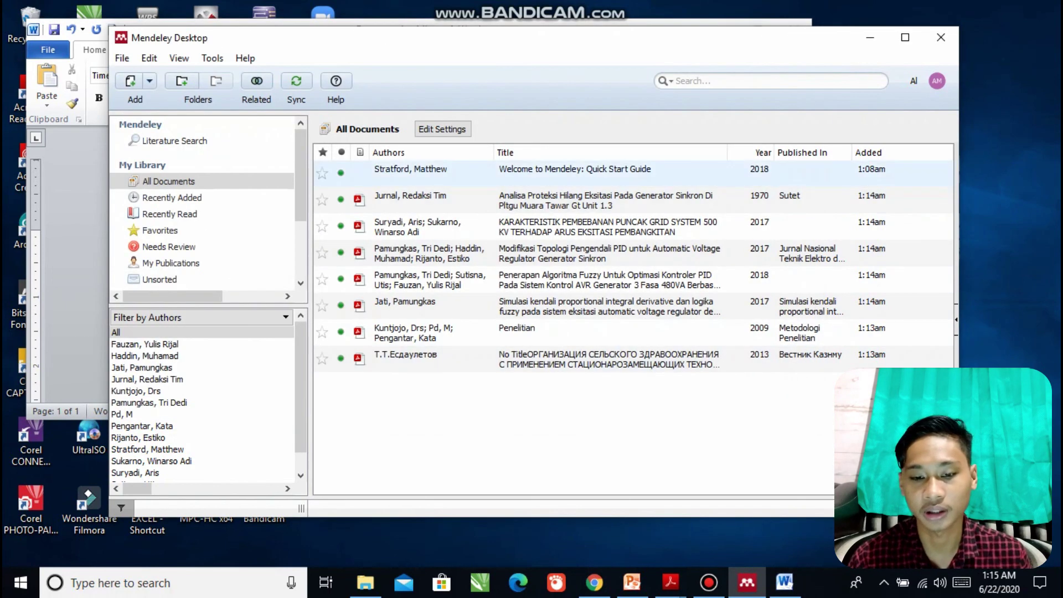
{"action": "left_click", "coordinate": [608, 227]}
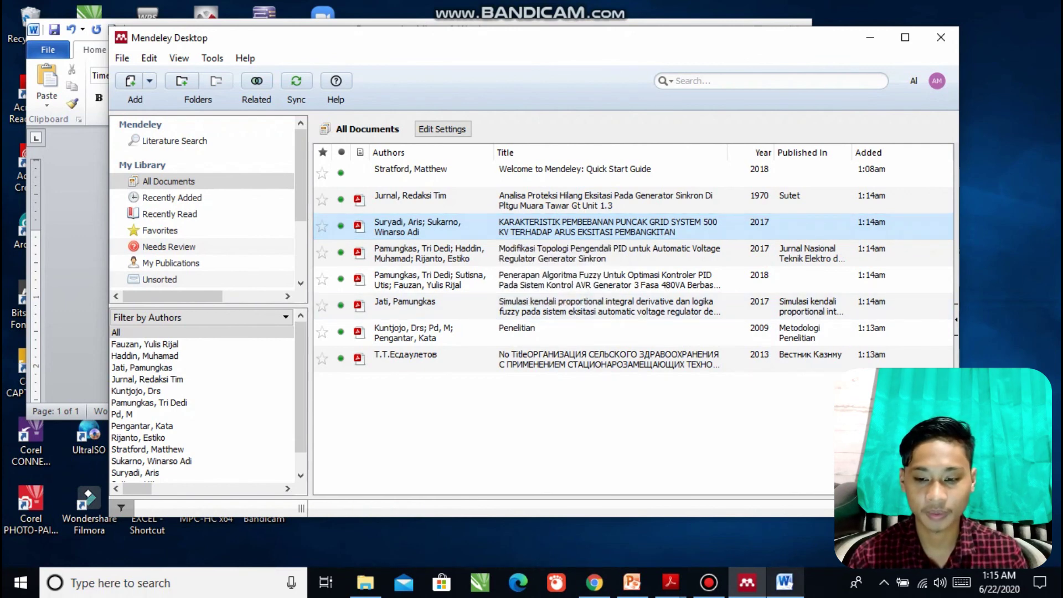
{"action": "left_click", "coordinate": [785, 582]}
{"action": "left_click", "coordinate": [200, 275]}
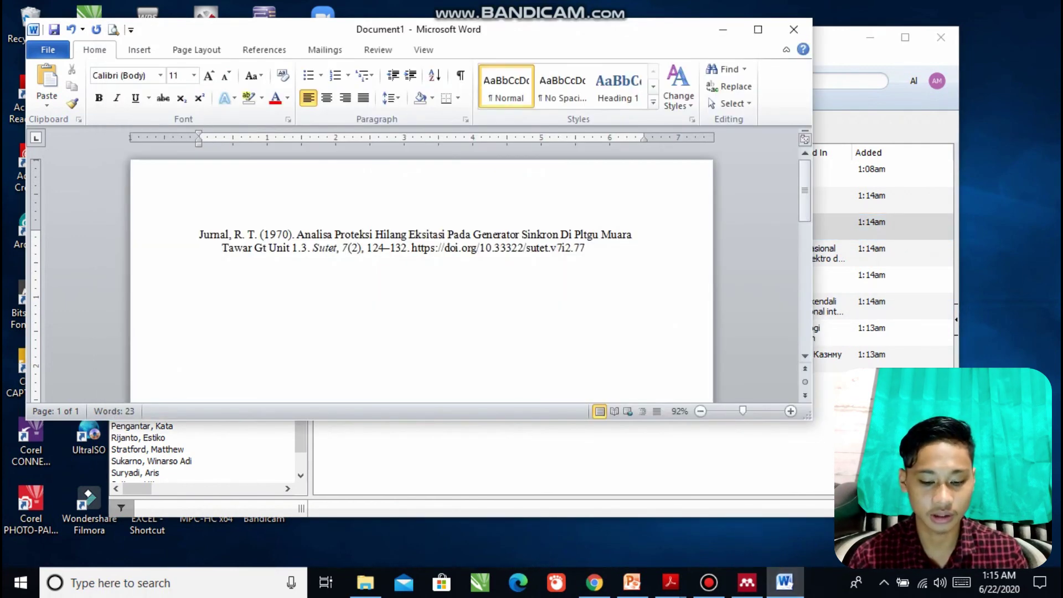
{"action": "type", "text": "Suryadi, A., & Sukarno, W. A. (2017). KARAKTERISTIK PEMBEBANAN PUNCAK GRID SYSTEM 500 KV TERHADAP ARUS EKSITASI PEMBANGKITAN. 2(2), 42–49."}
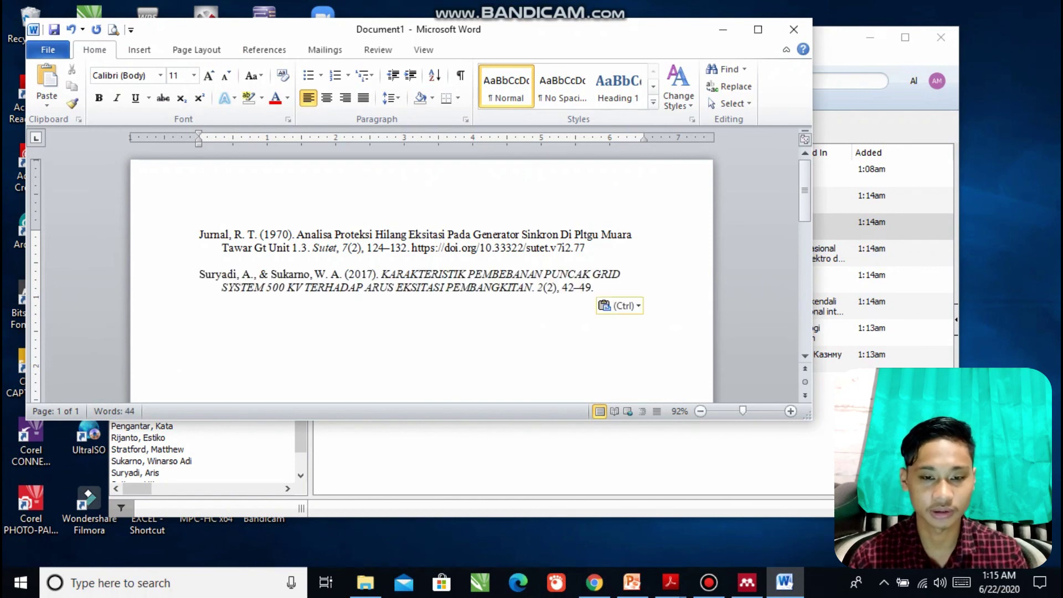
Drag the hanging-indent marker so the references sit flush left, then return to PowerPoint.
{"action": "left_click", "coordinate": [222, 248]}
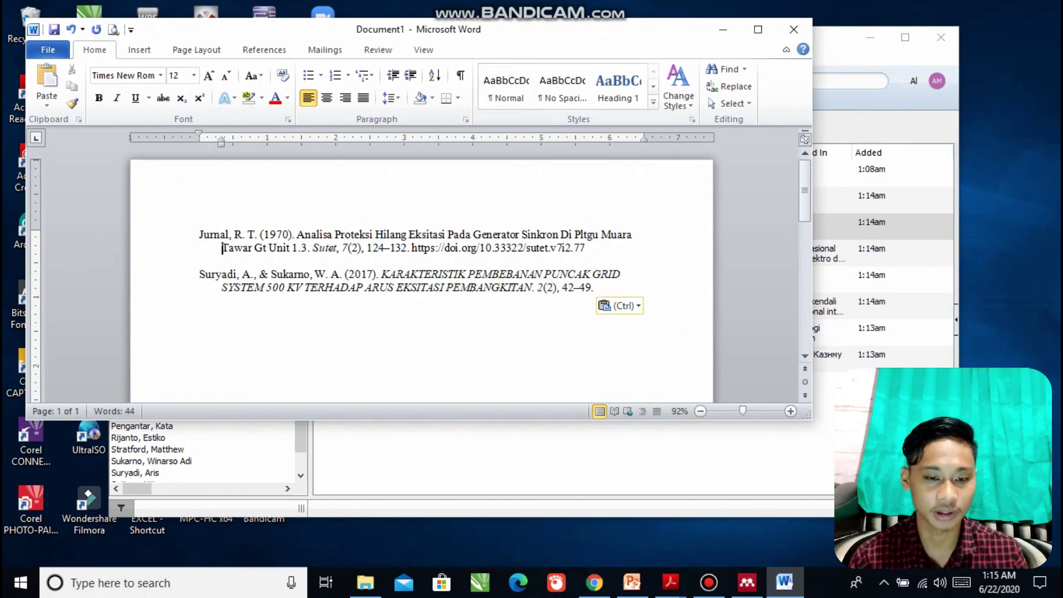
{"action": "left_click_drag", "start_coordinate": [221, 142], "coordinate": [198, 142]}
{"action": "left_click", "coordinate": [222, 288]}
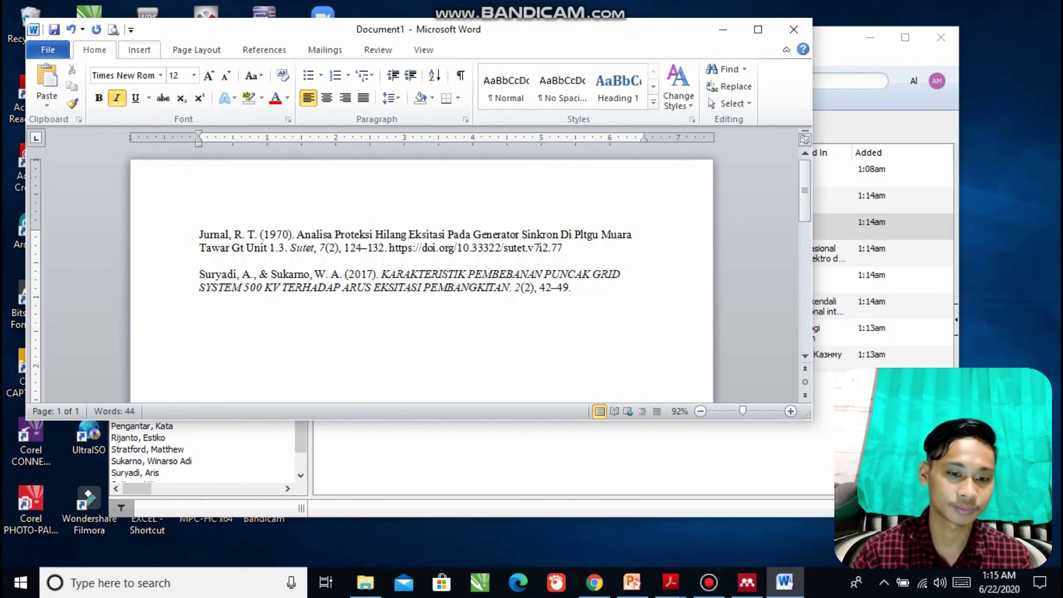
{"action": "left_click", "coordinate": [264, 49]}
{"action": "left_click", "coordinate": [631, 581]}
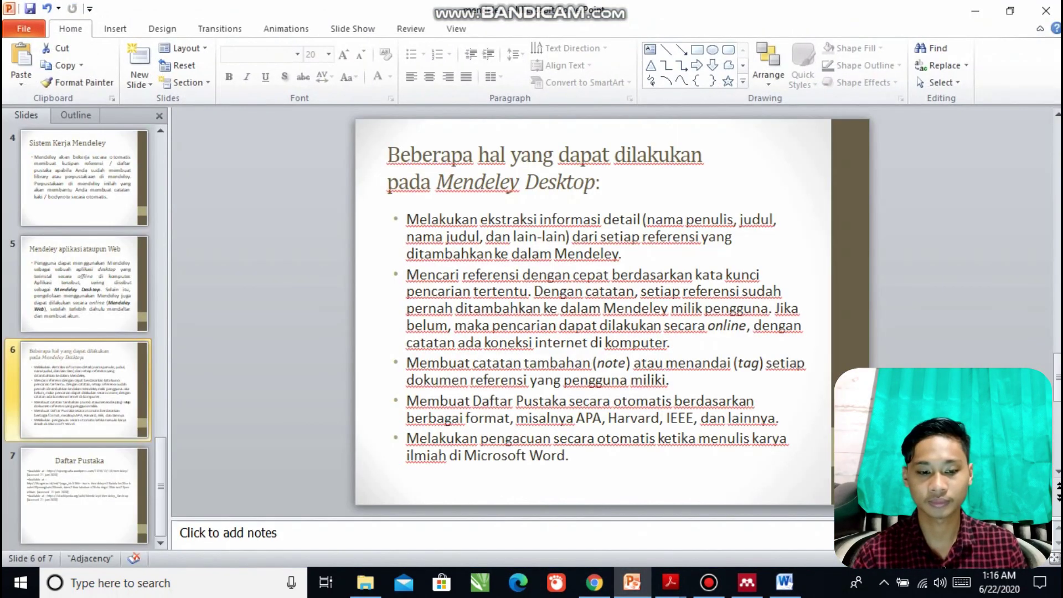